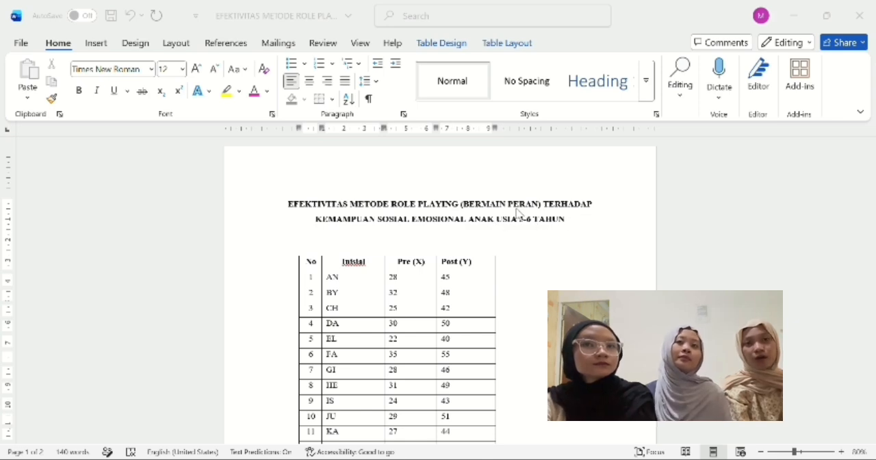
Step: Review the table of children's initials with Pre (X) and Post (Y) scores across both pages of the document
scroll(350, 312, down, 3)
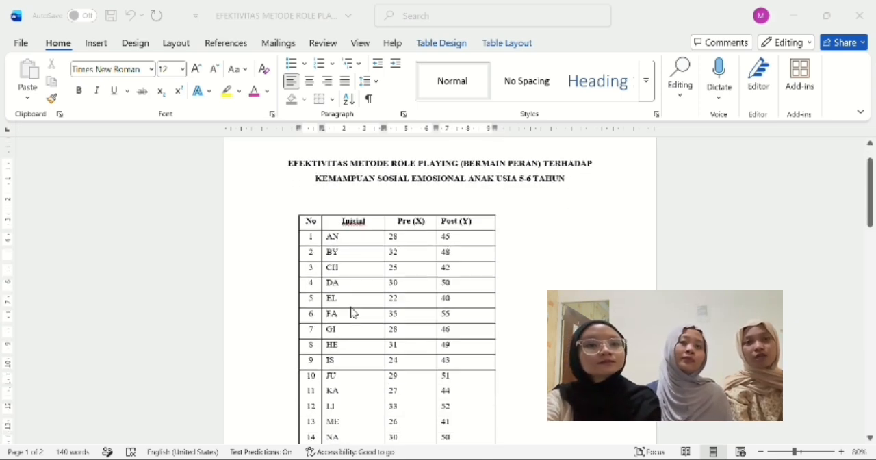
scroll(351, 312, up, 1)
scroll(350, 312, down, 7)
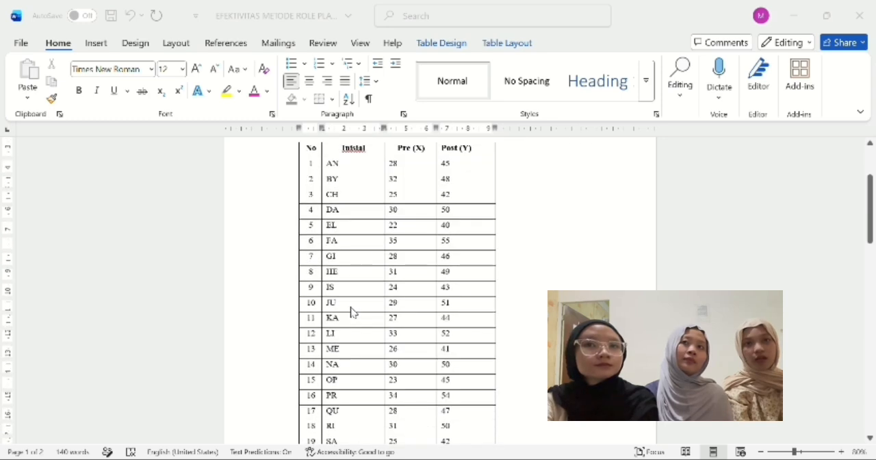
scroll(351, 312, down, 7)
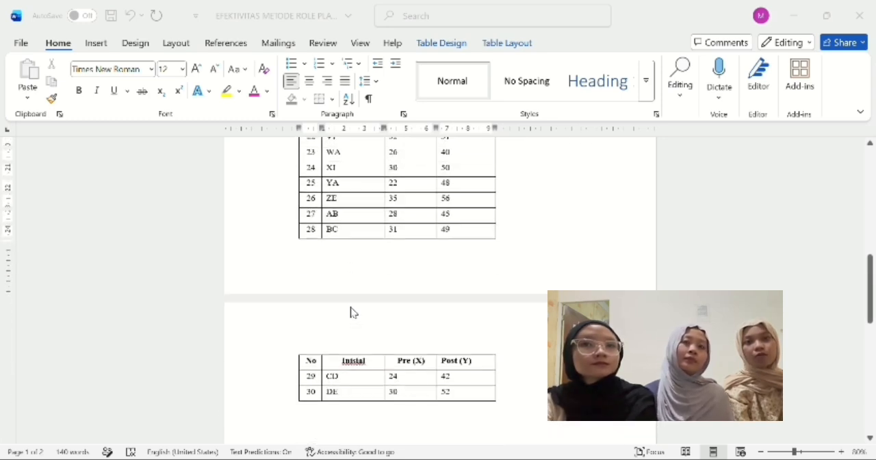
scroll(350, 312, down, 1)
scroll(343, 321, up, 1)
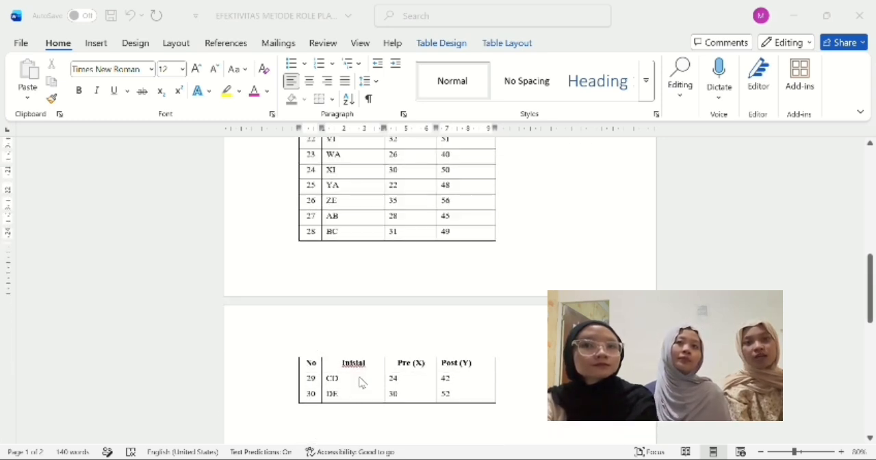
scroll(458, 344, up, 12)
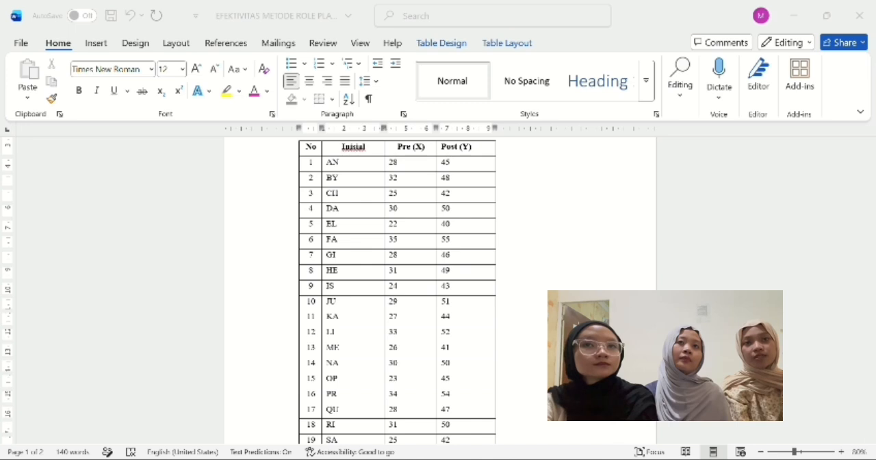
Step: Switch to the empty SPSS Statistics data set and define the first variable with the name Pre_test
mouse_move(619, 458)
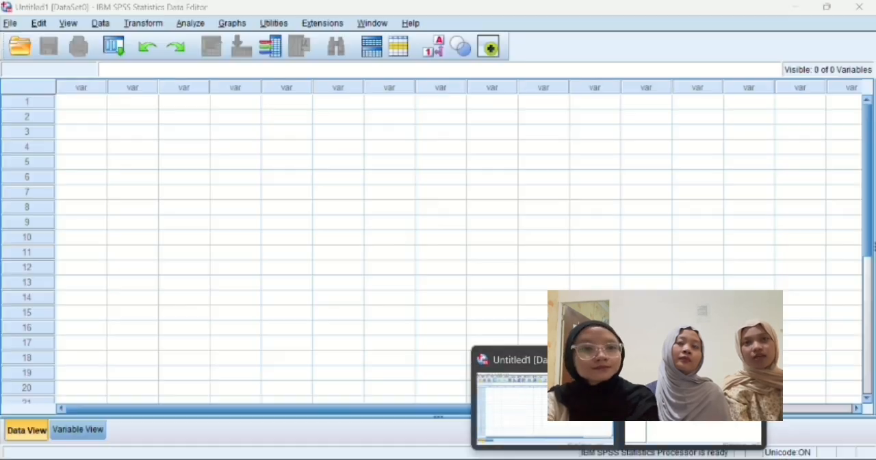
click(553, 411)
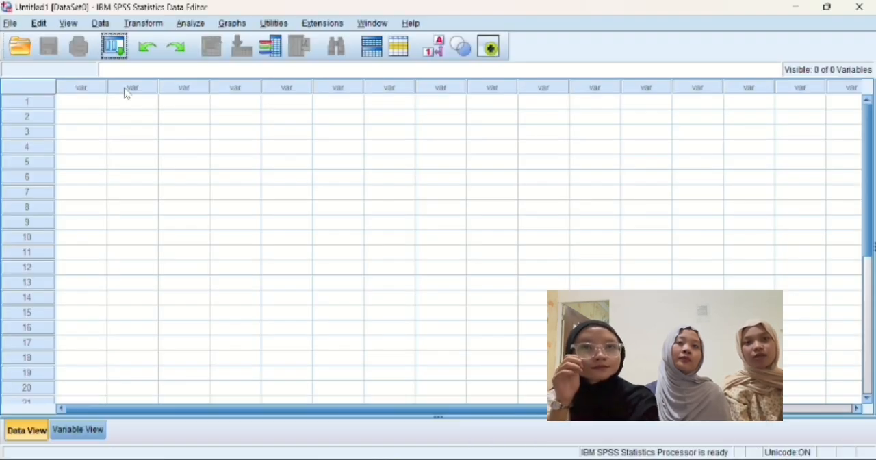
click(79, 106)
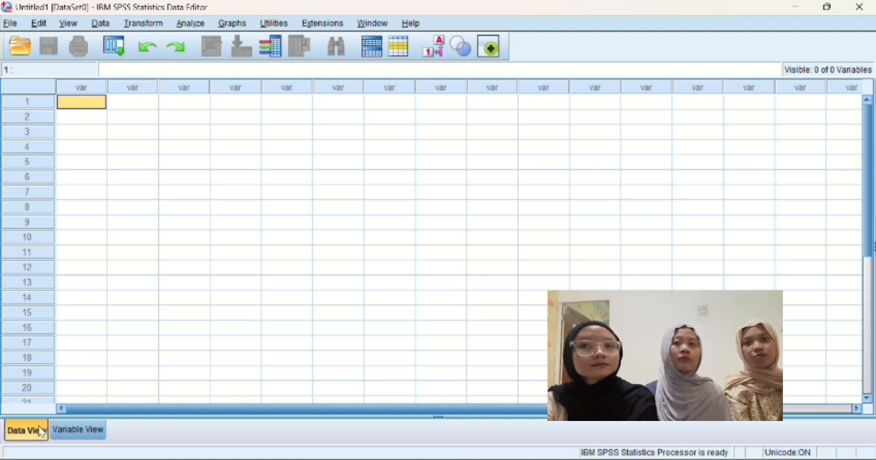
click(78, 432)
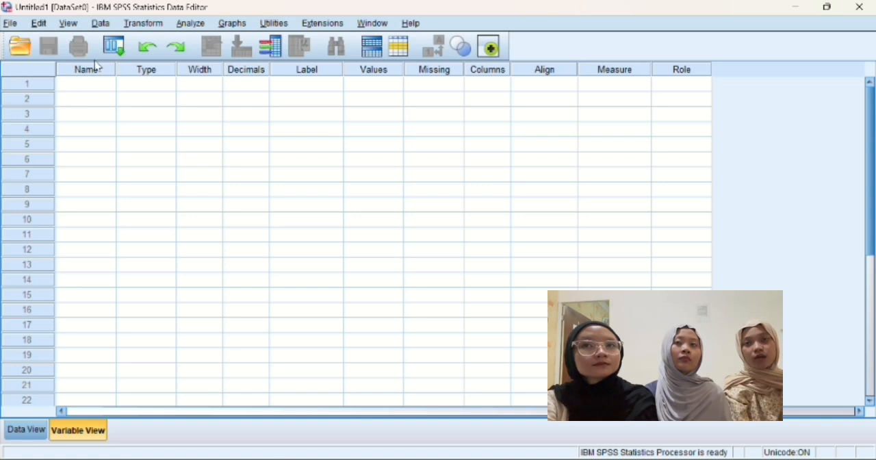
click(75, 88)
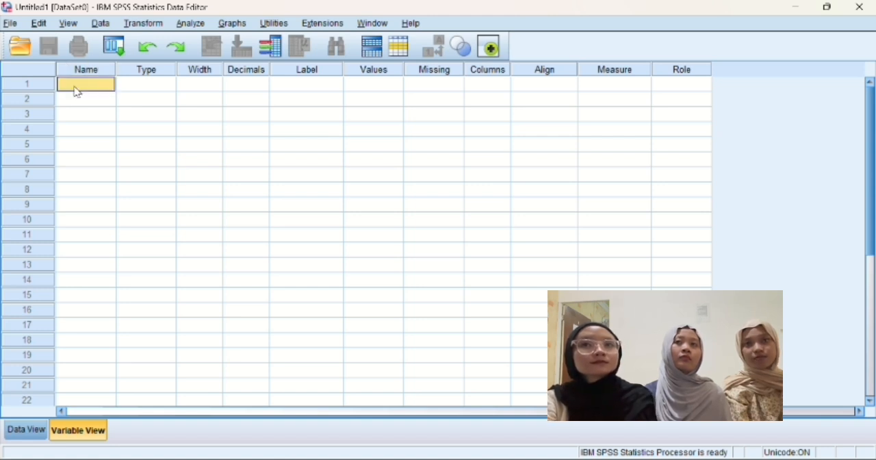
text(Pre )
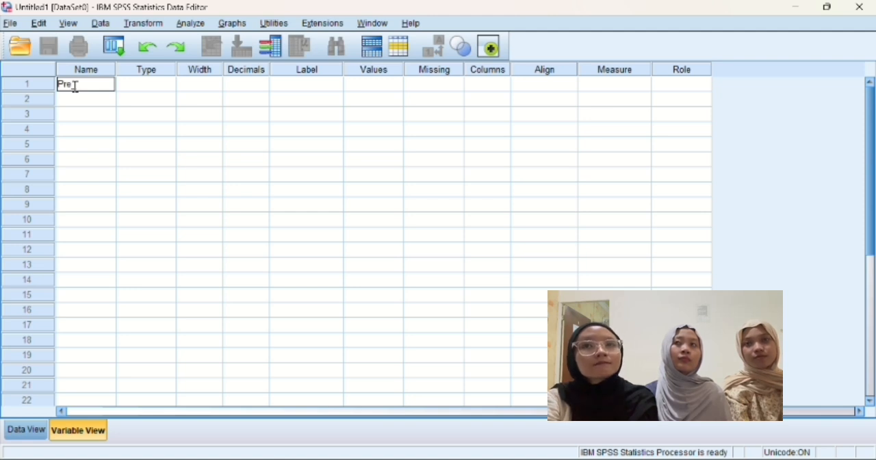
text(test)
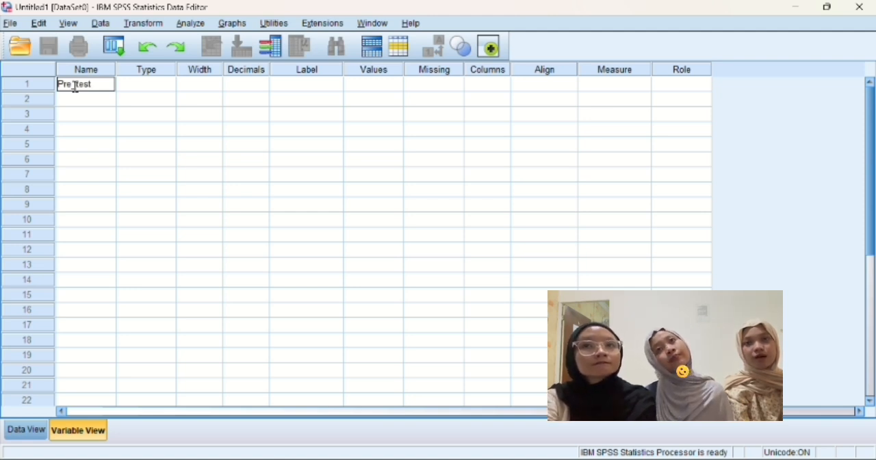
click(75, 85)
text(_)
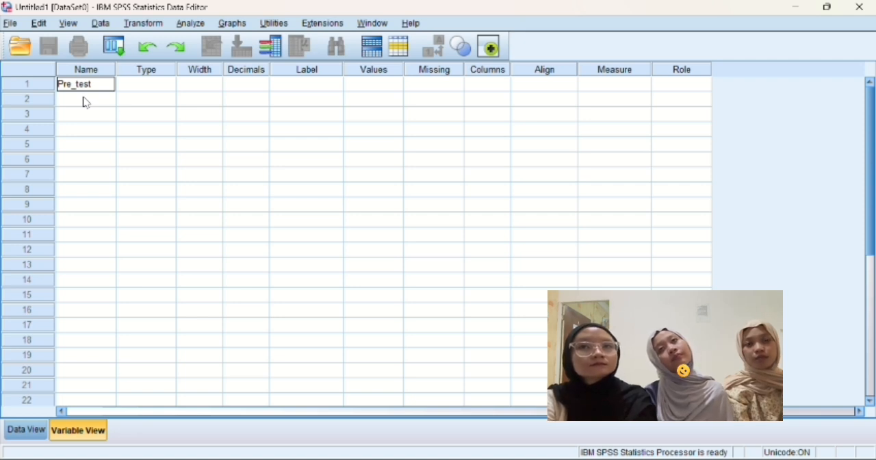
Step: Define a second variable named Post_test below Pre_test
click(85, 100)
text(Po)
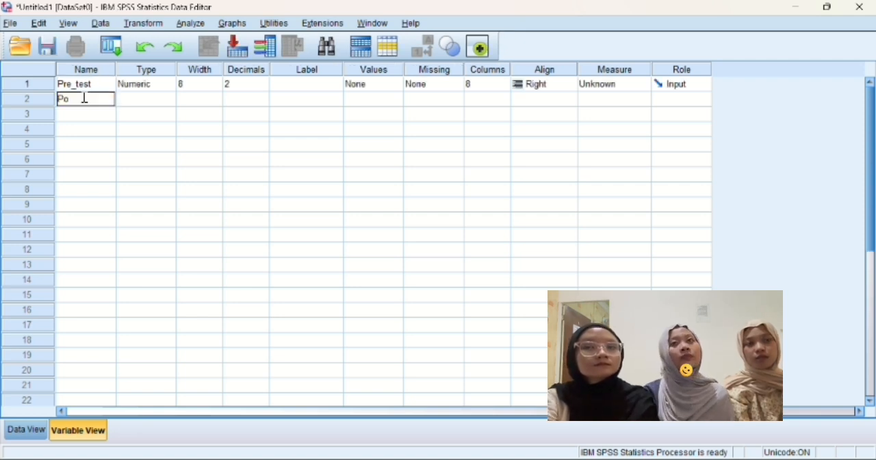
text(st_)
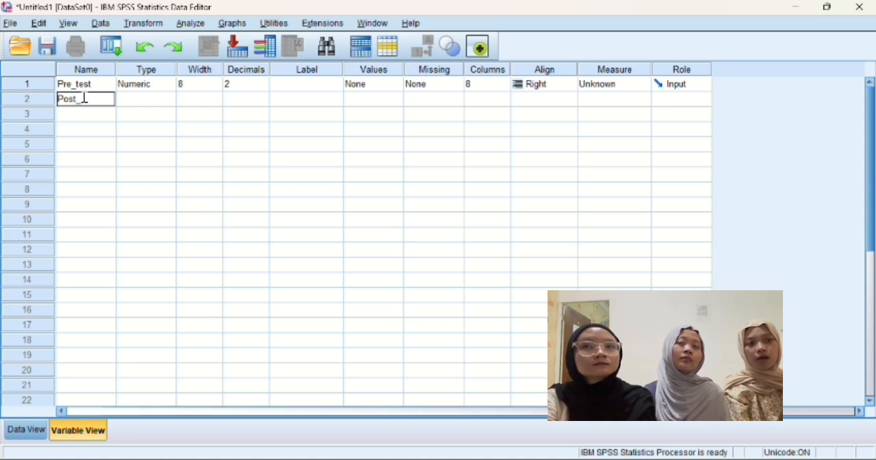
text(test)
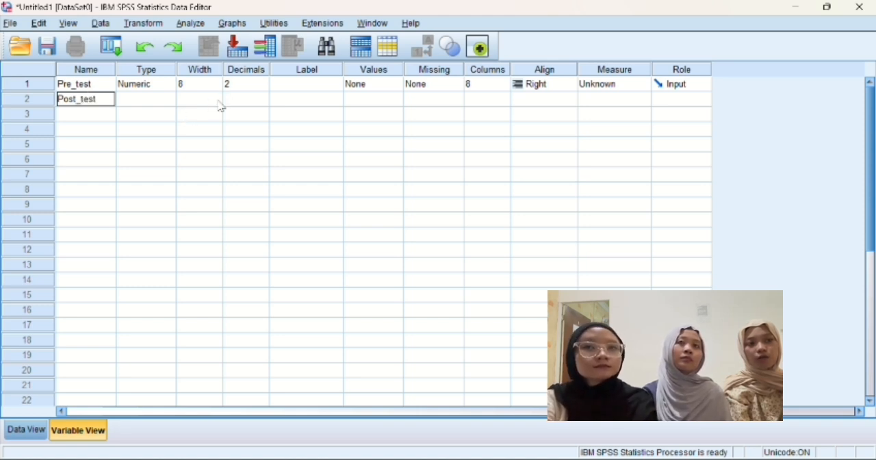
key(Return)
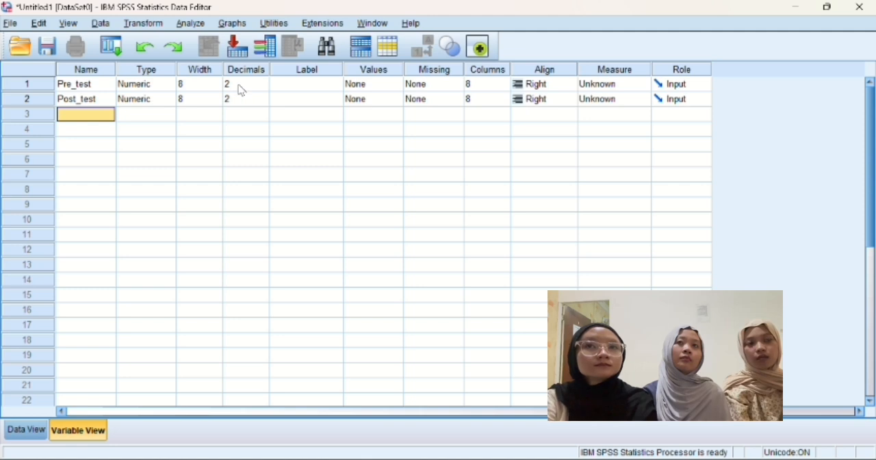
Step: Set the decimals of both the Pre_test and Post_test variables to 0
click(240, 85)
key(BackSpace)
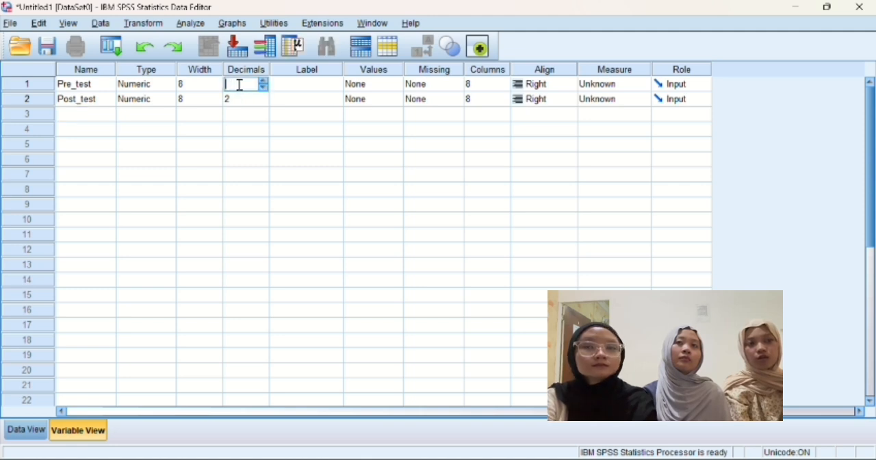
text(0)
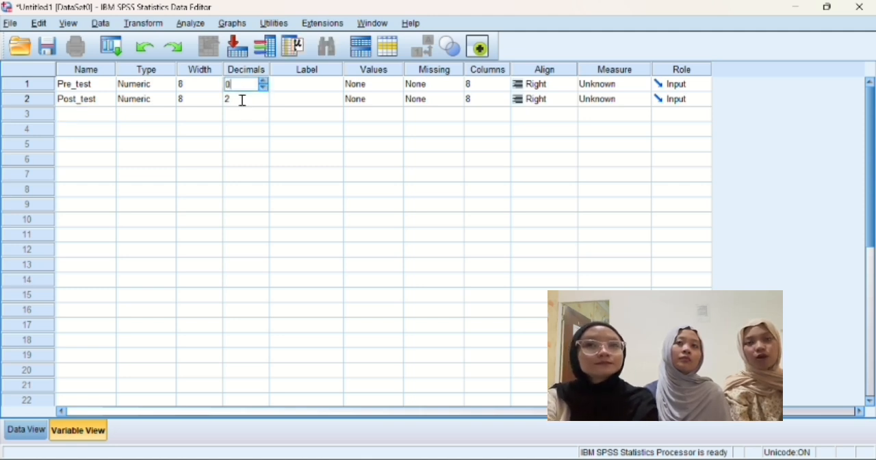
click(242, 100)
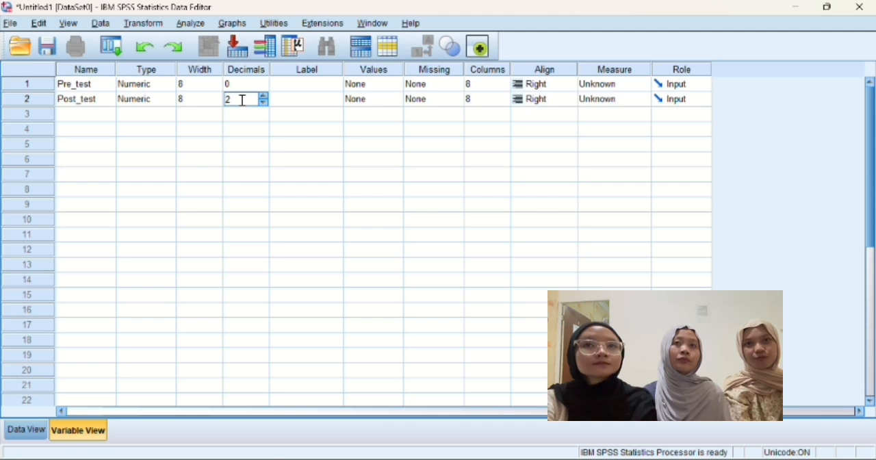
click(243, 99)
key(BackSpace)
text(0)
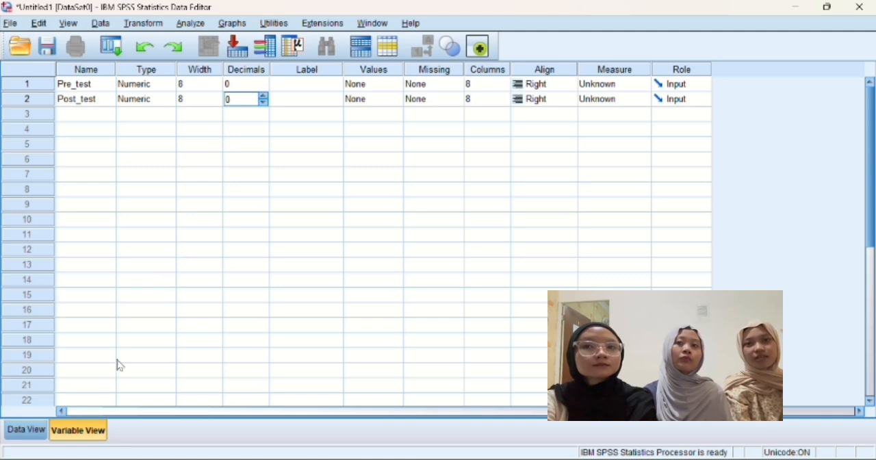
Step: In the data sheet, enter the Pre_test scores 28, 32, 25, 30 and 22 for cases 1 to 5
click(26, 430)
click(78, 104)
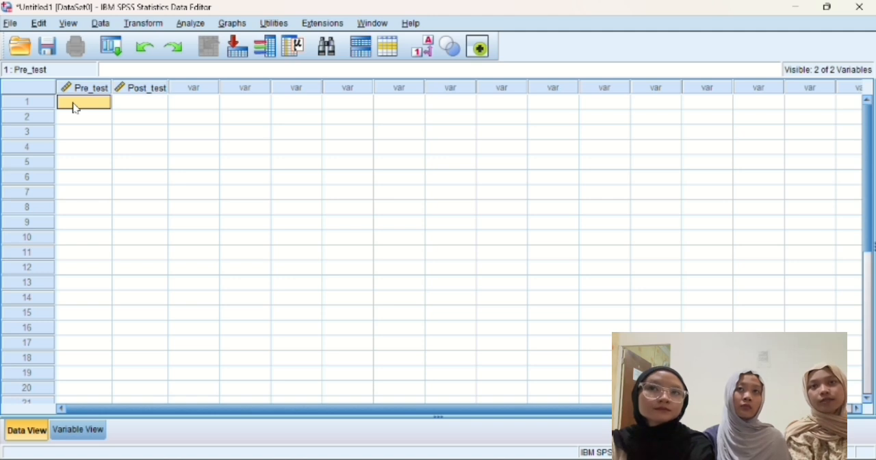
text(28)
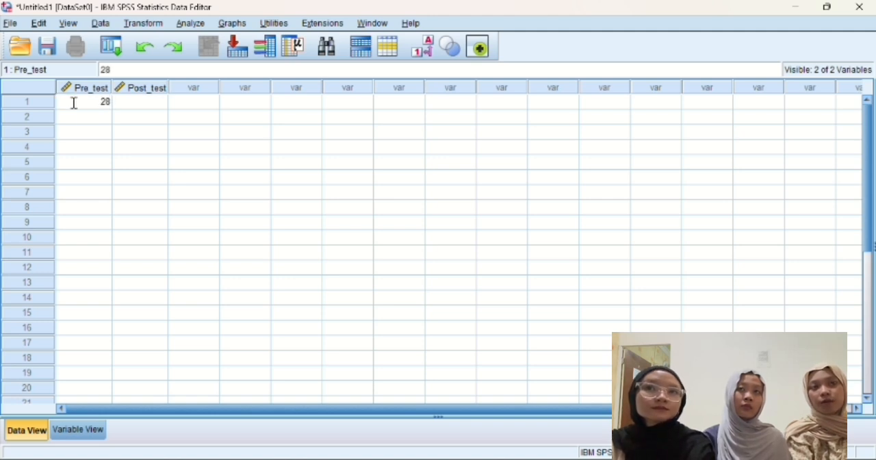
click(82, 121)
text(3)
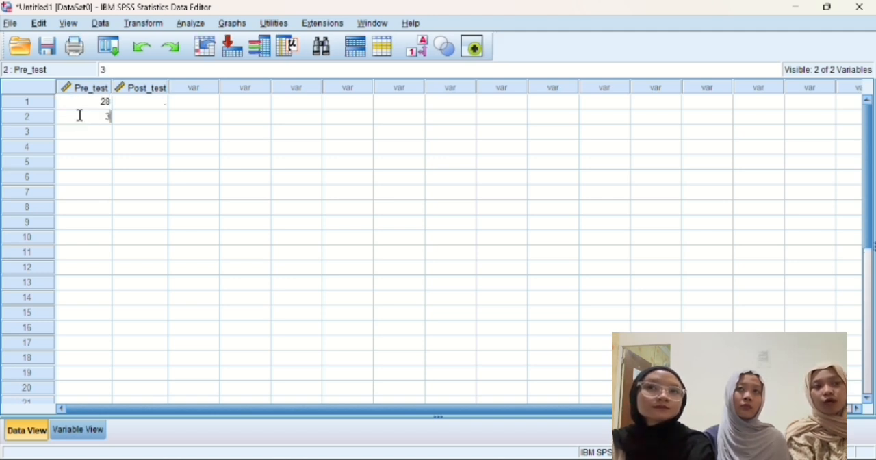
text(2)
key(Return)
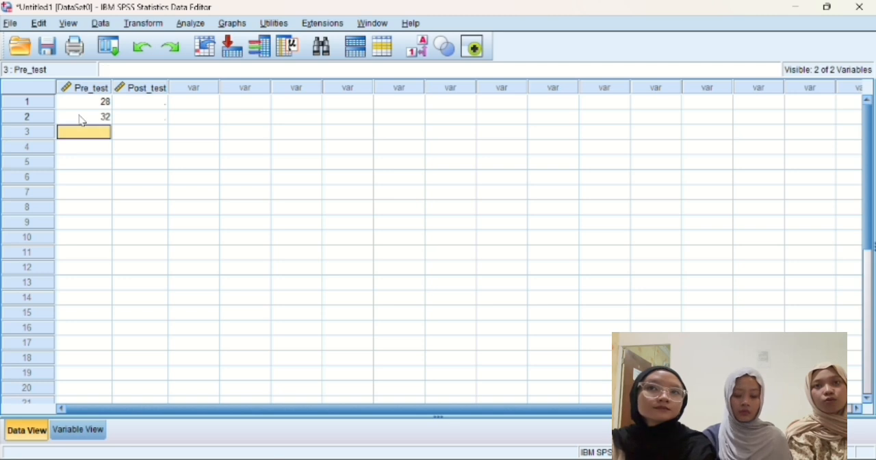
text(25)
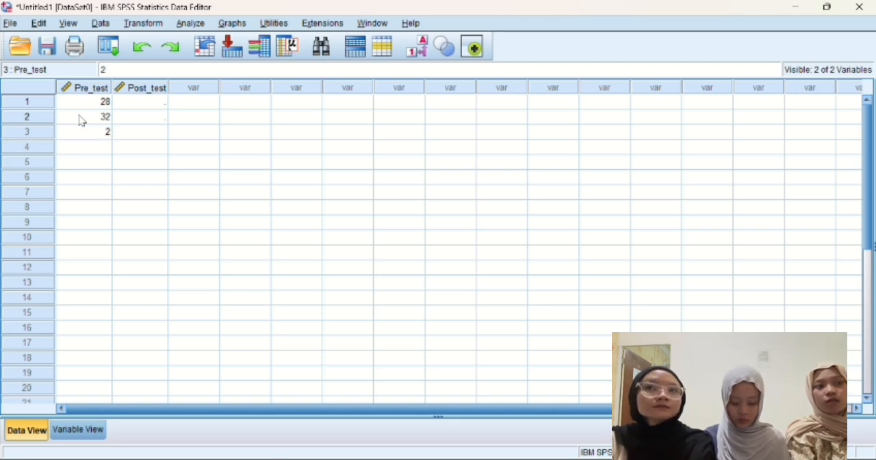
key(Return)
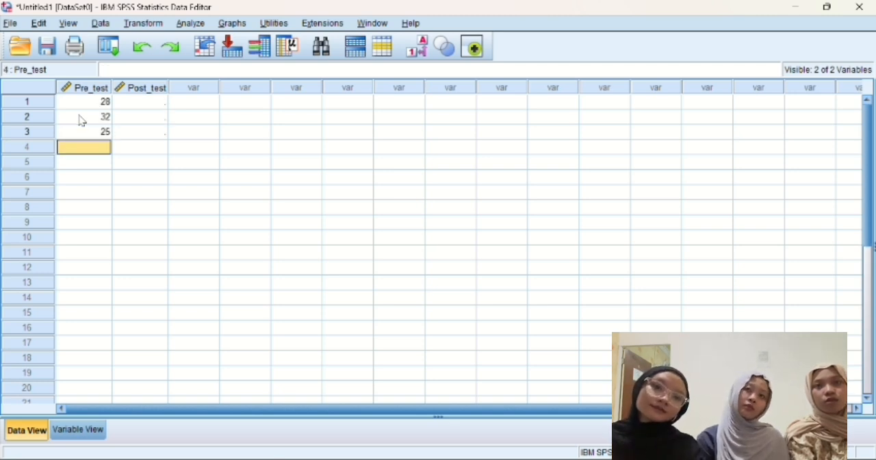
text(30)
key(Return)
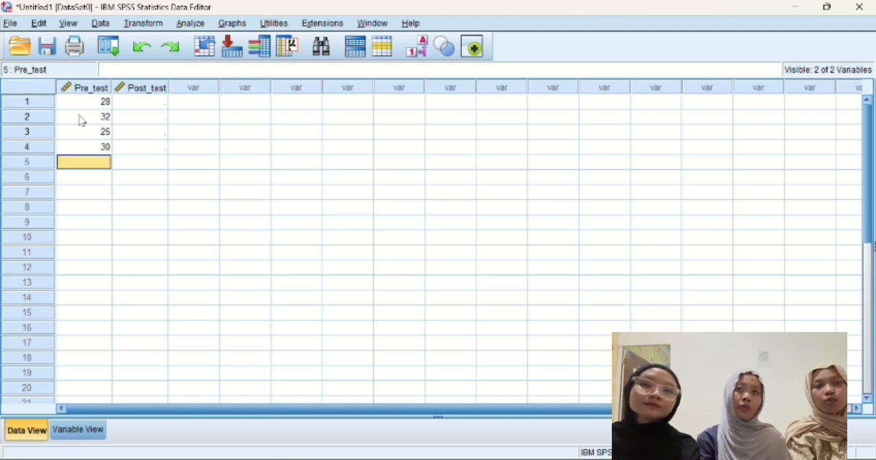
text(22)
key(Return)
Step: Enter the Pre_test scores 35, 28, 31, 24 and 29 for cases 6 to 10
text(3)
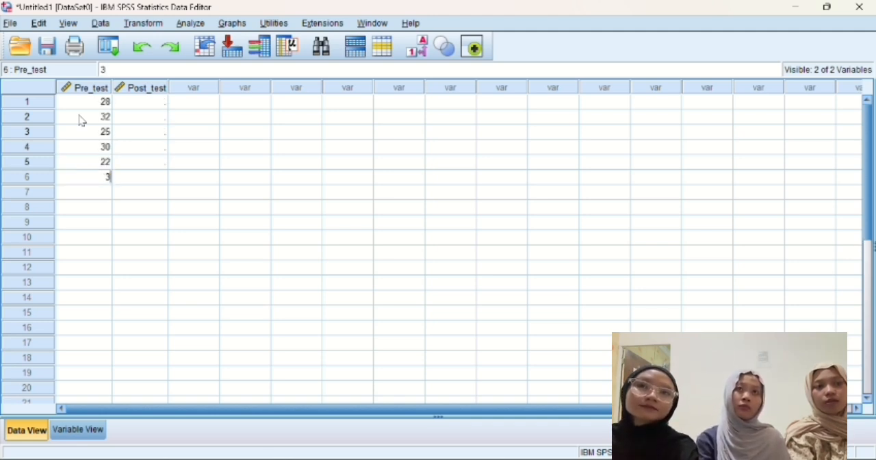
text(5)
key(Return)
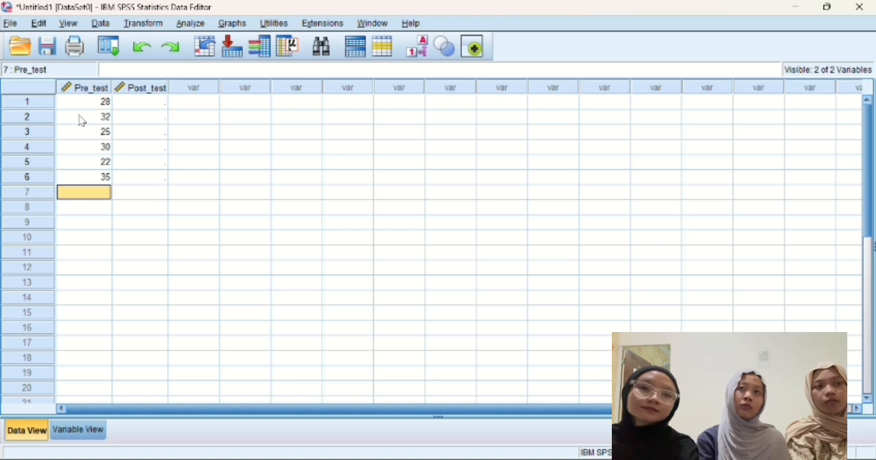
text(28)
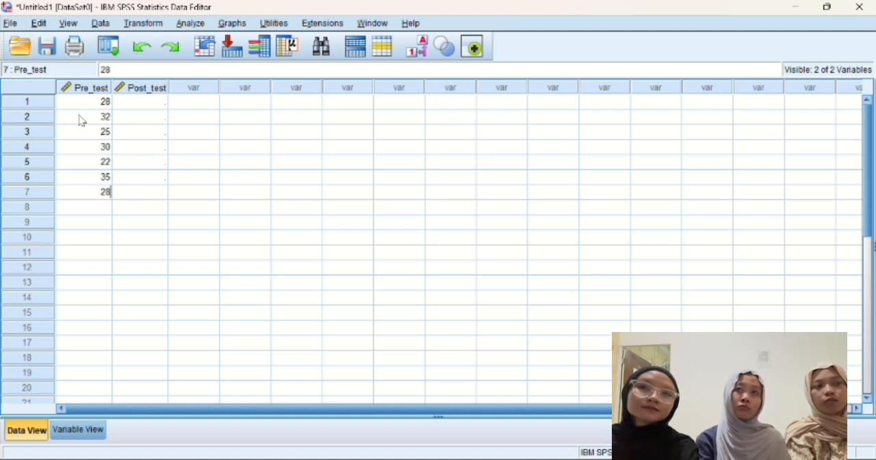
key(Return)
text(31)
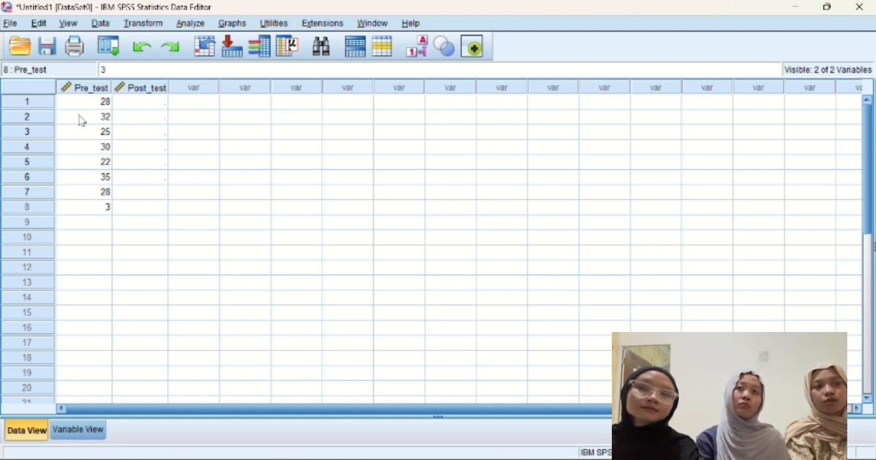
key(Return)
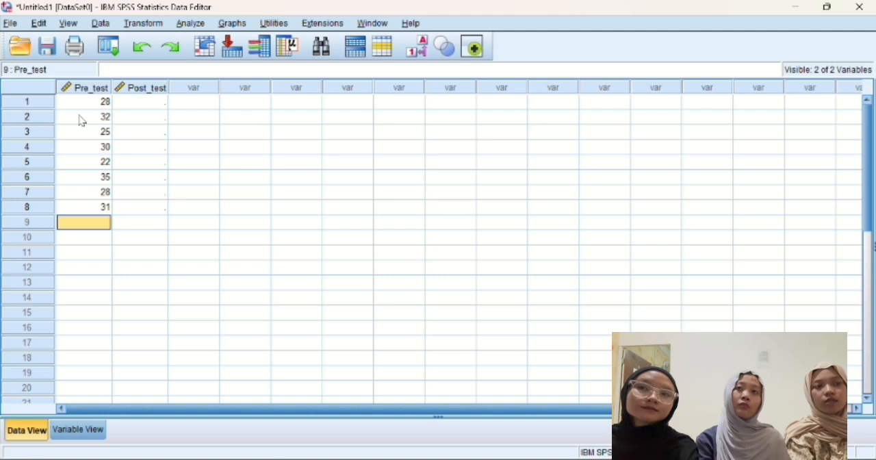
text(24)
key(Return)
text(2)
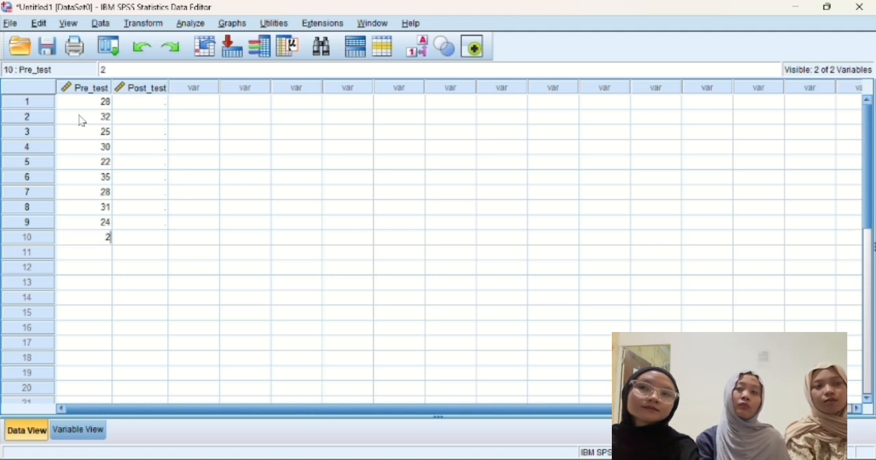
text(9)
key(Return)
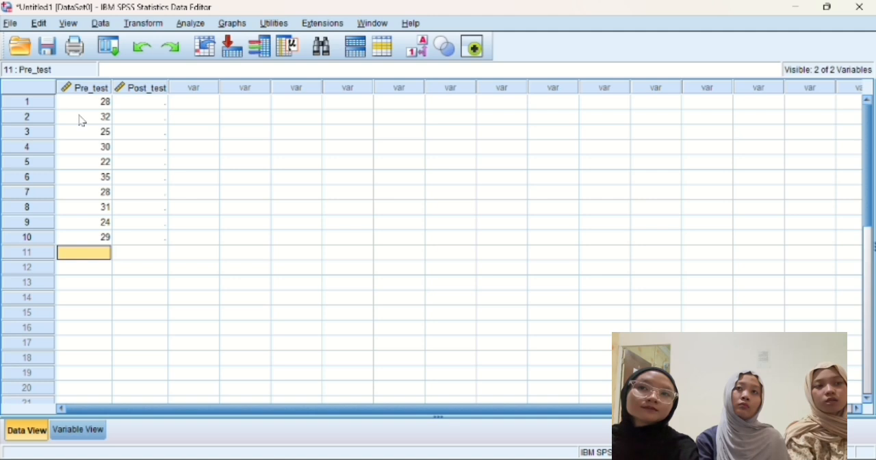
Step: Enter the Pre_test scores 27, 33, 26, 30 and 23 for cases 11 to 15
text(27)
key(Return)
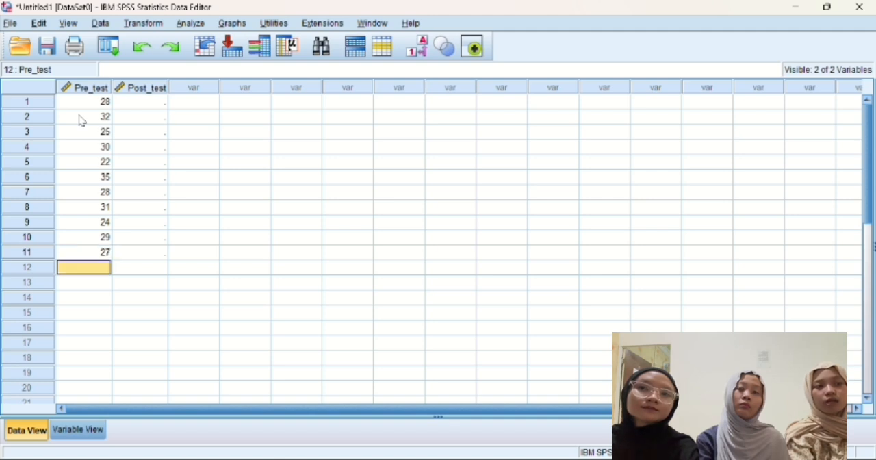
text(33)
key(Return)
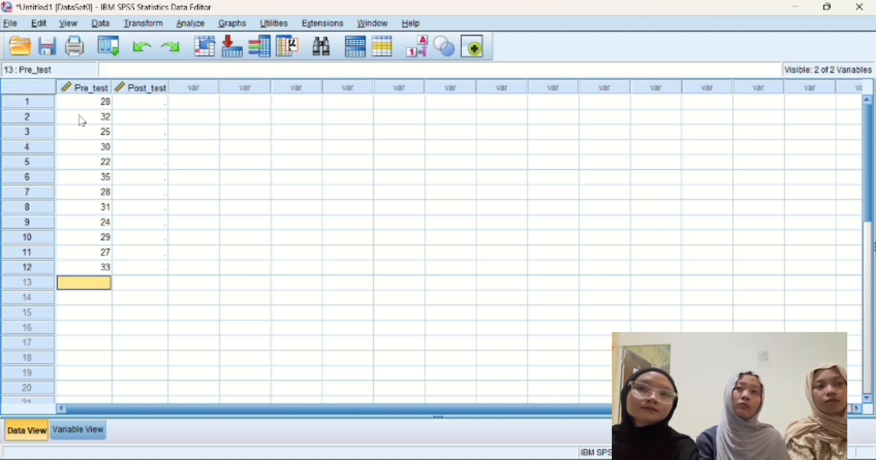
text(26)
key(Return)
text(3)
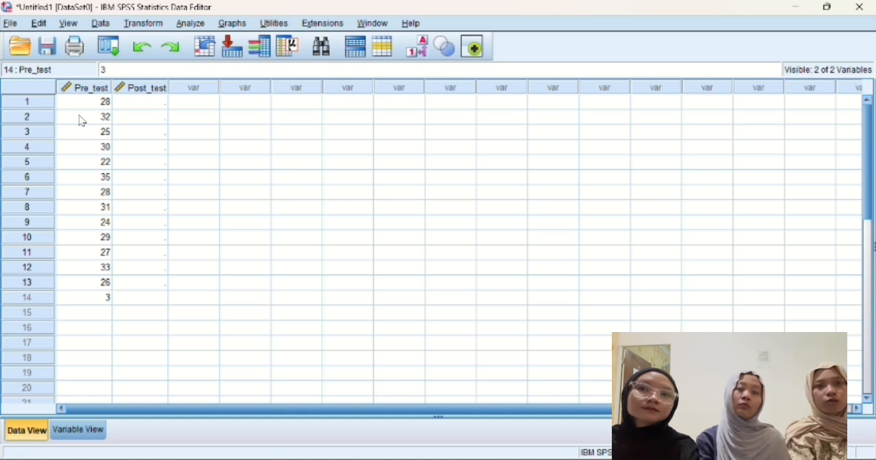
text(0)
key(Return)
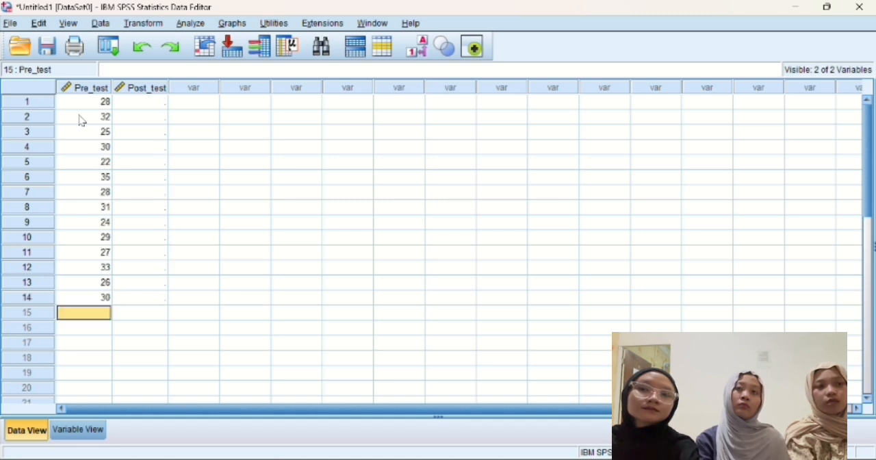
text(23)
key(Return)
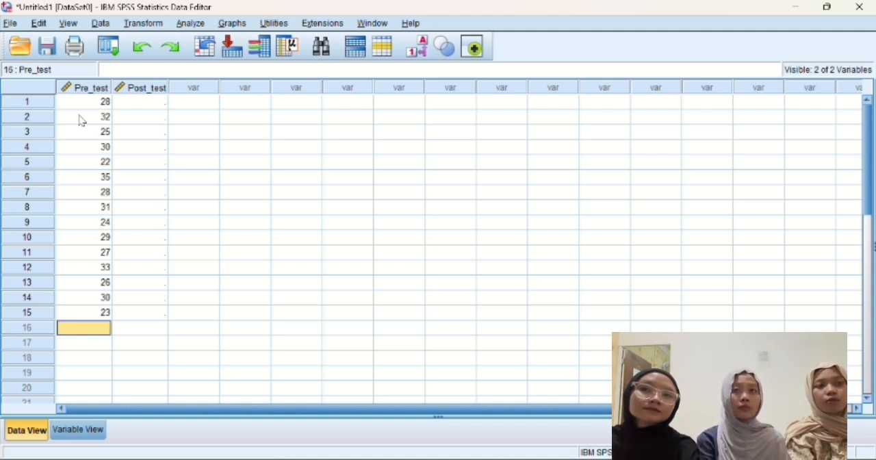
Step: Enter the Pre_test scores 34, 28, 31, 25 and 29 for cases 16 to 20
text(34)
key(Return)
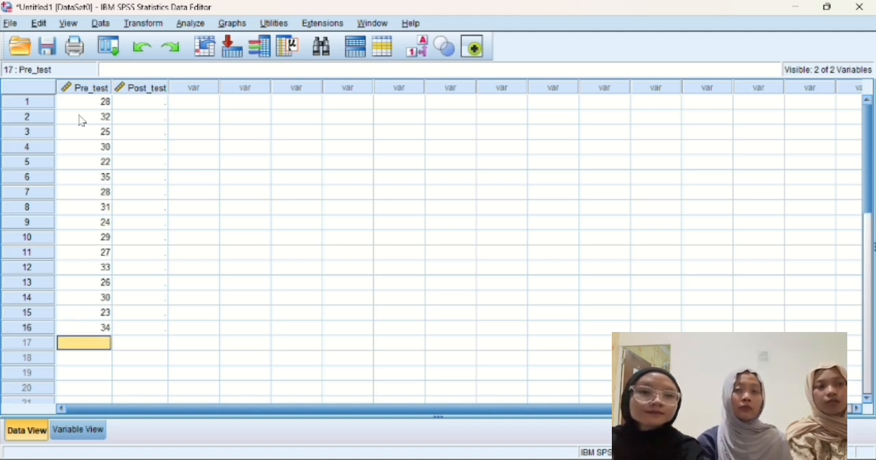
text(28)
key(Return)
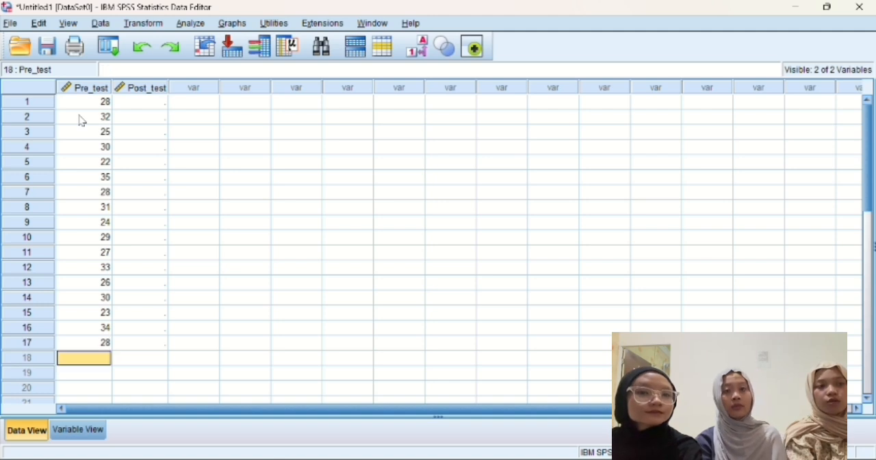
text(31)
key(Return)
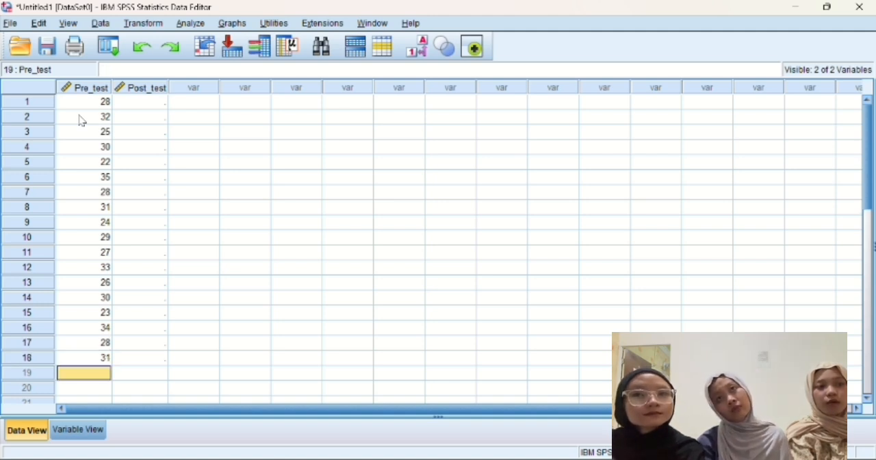
text(25)
key(Return)
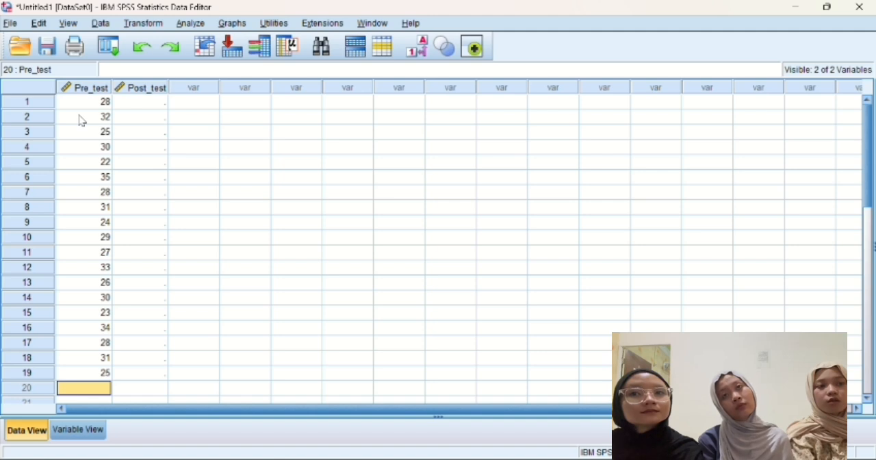
text(29)
key(Return)
Step: Enter the Pre_test scores 27, 32, 26, 30 and 22 for cases 21 to 25
text(2)
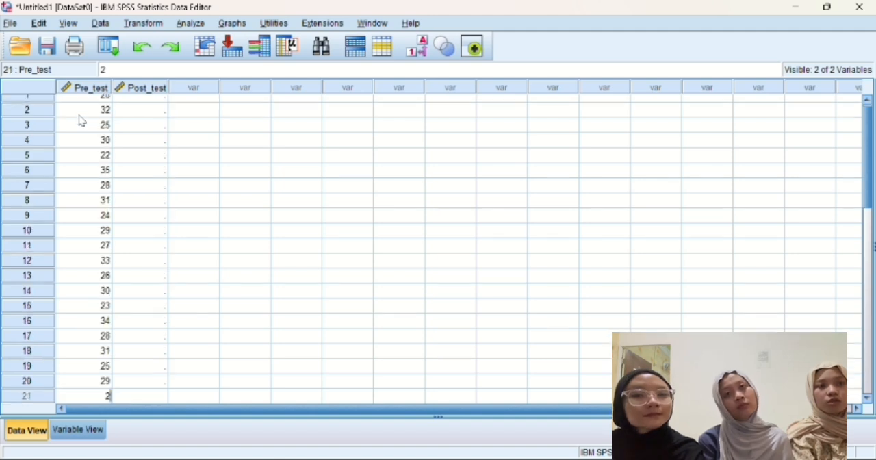
text(7)
key(Return)
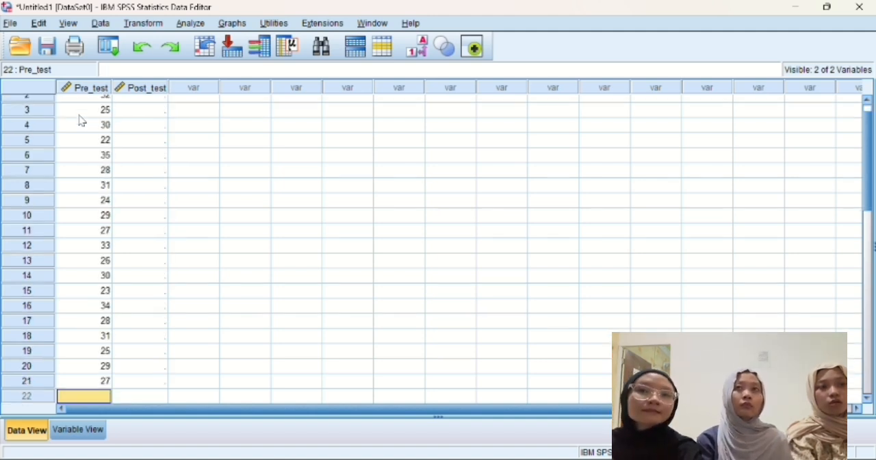
text(32)
key(Return)
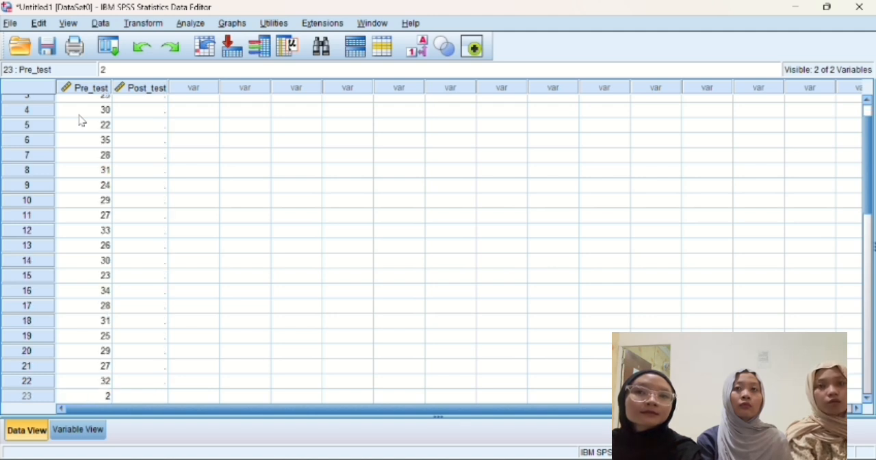
text(6)
key(Return)
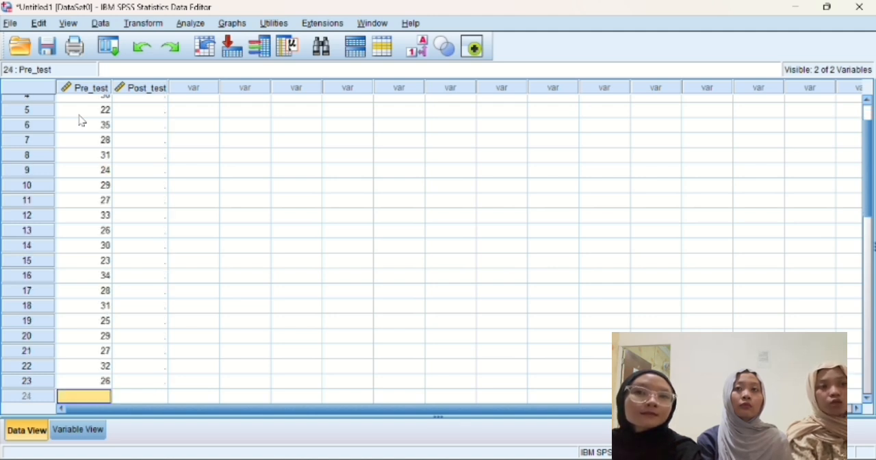
text(30)
key(Return)
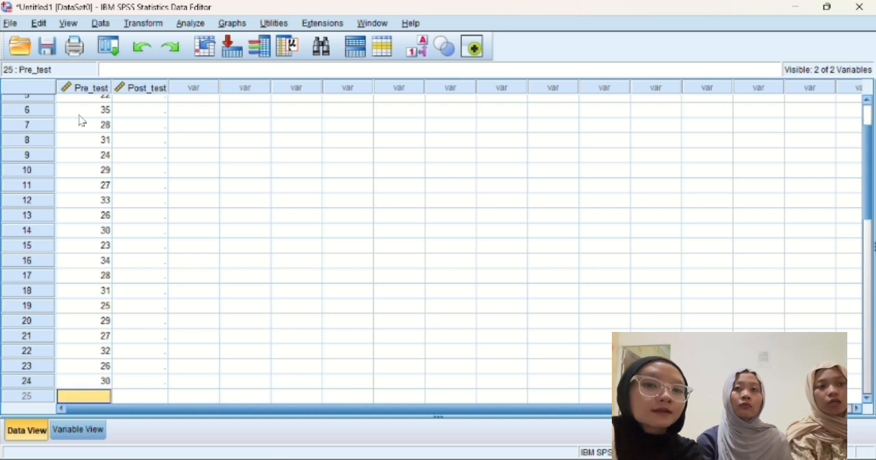
text(2)
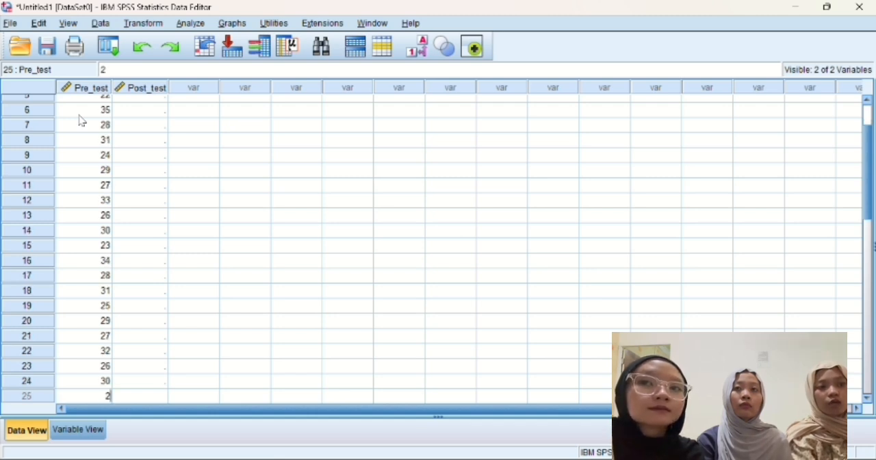
text(2)
key(Return)
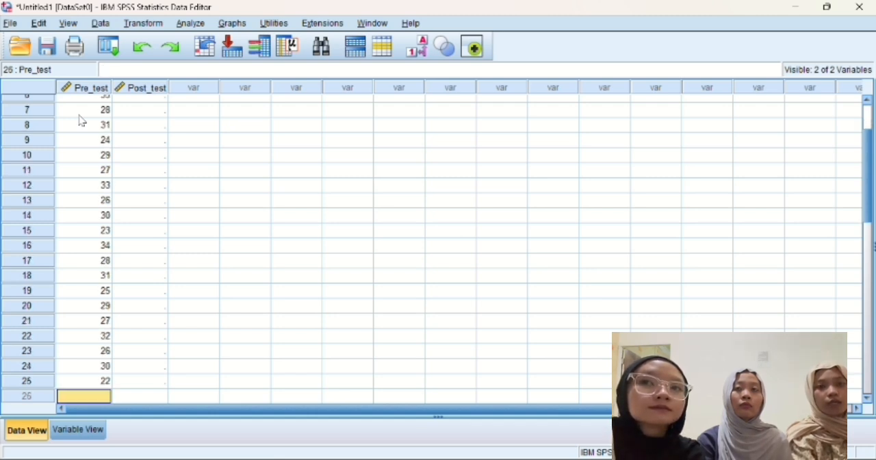
Step: Enter the Pre_test scores 35, 28, 31, 24 and 30 for cases 26 to 30
text(35)
key(Return)
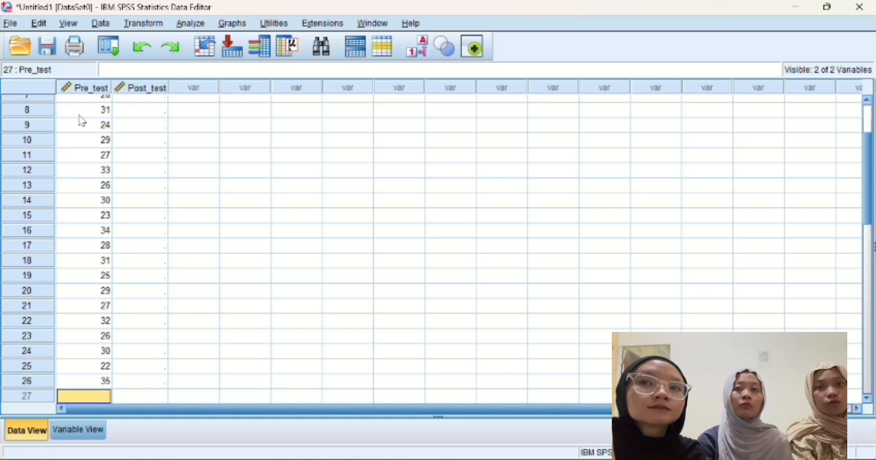
text(28)
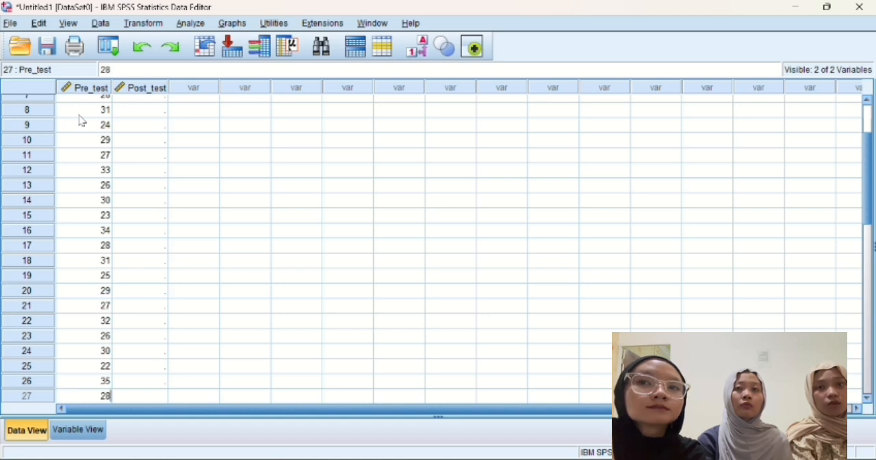
key(Return)
text(31)
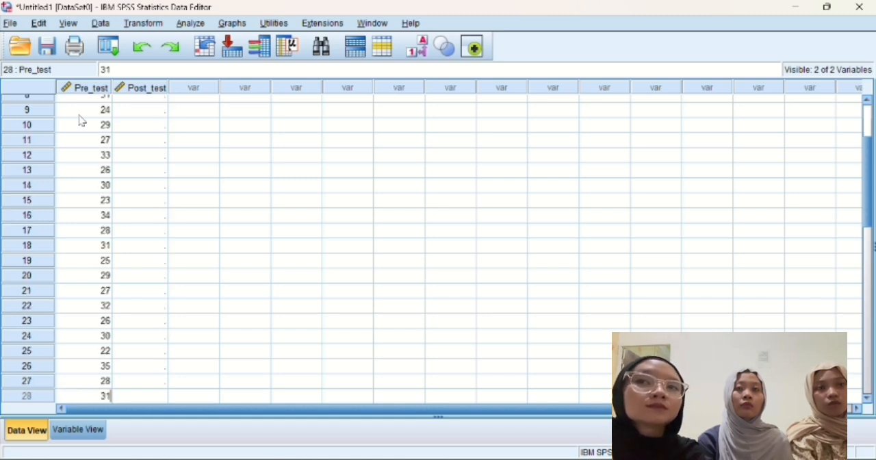
key(Return)
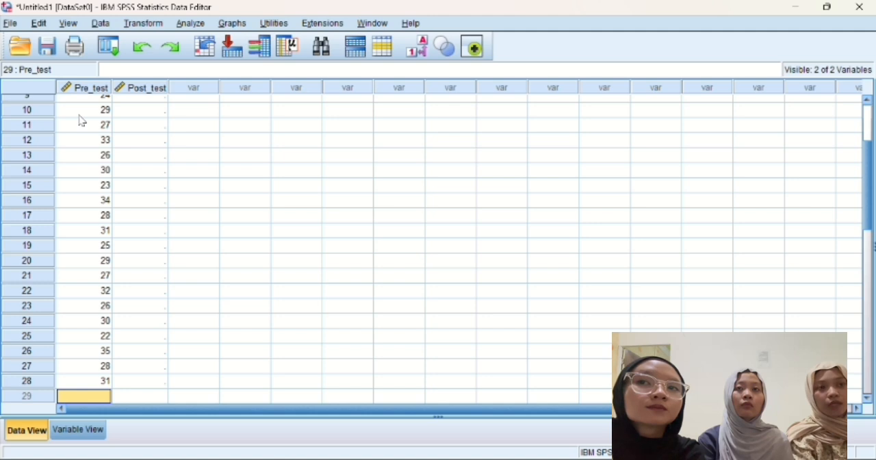
text(24)
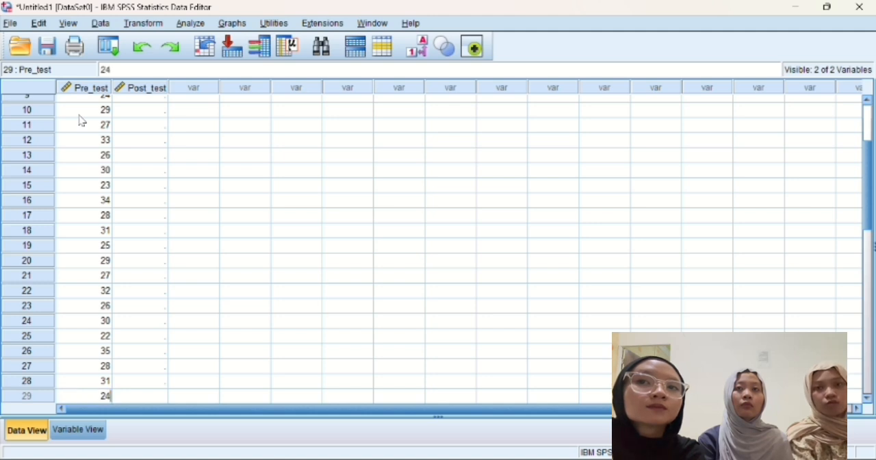
key(Return)
text(3)
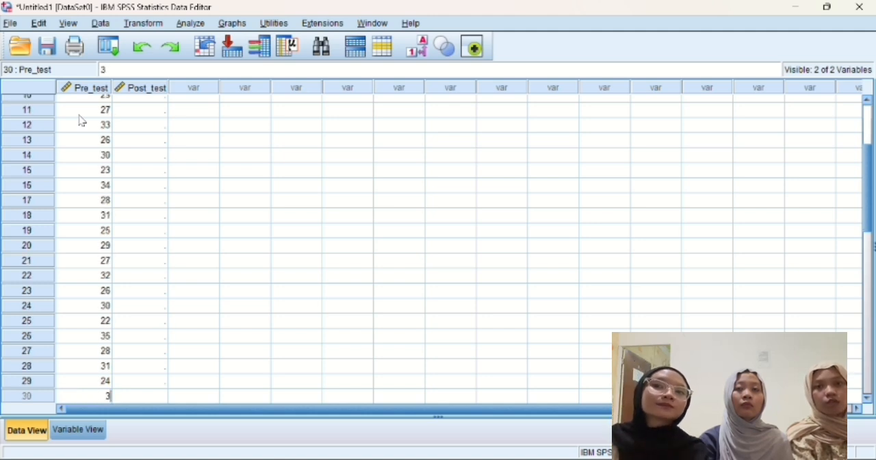
text(0)
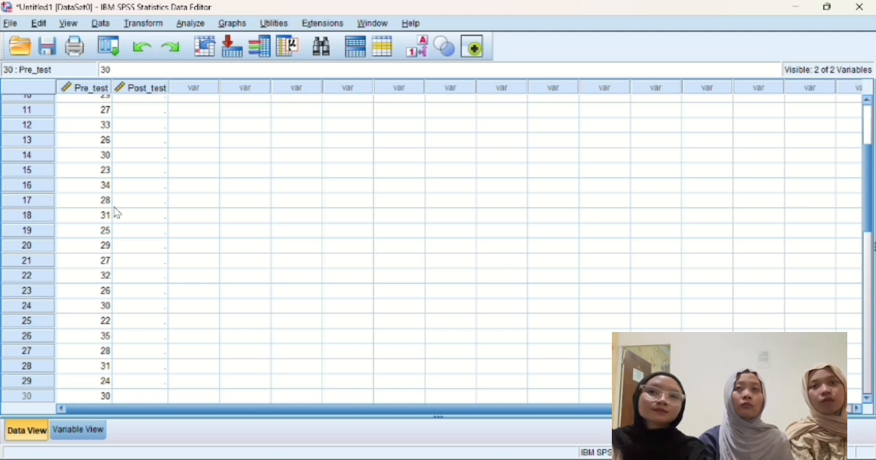
Step: Enter the Post_test scores 45, 48, 42, 50 and 40 for cases 1 to 5
scroll(150, 190, up, 4)
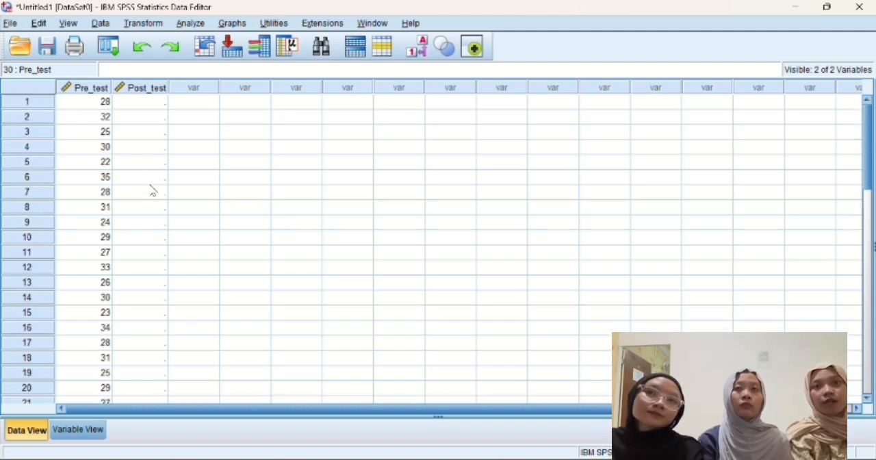
click(146, 102)
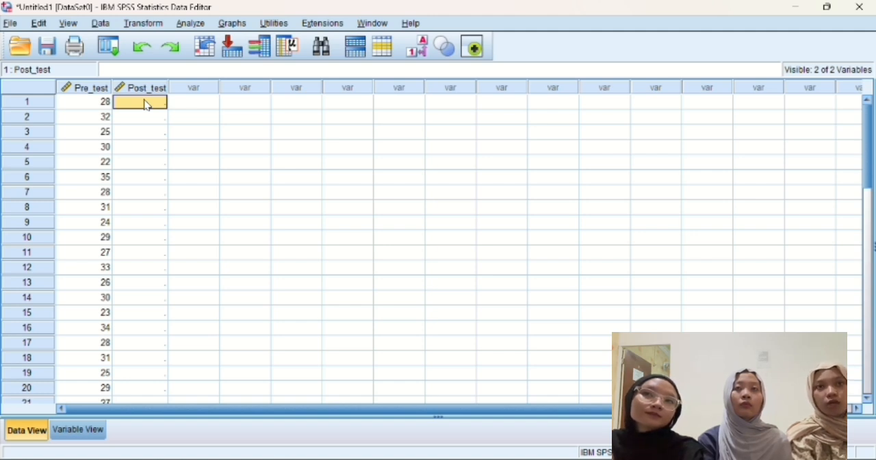
text(45)
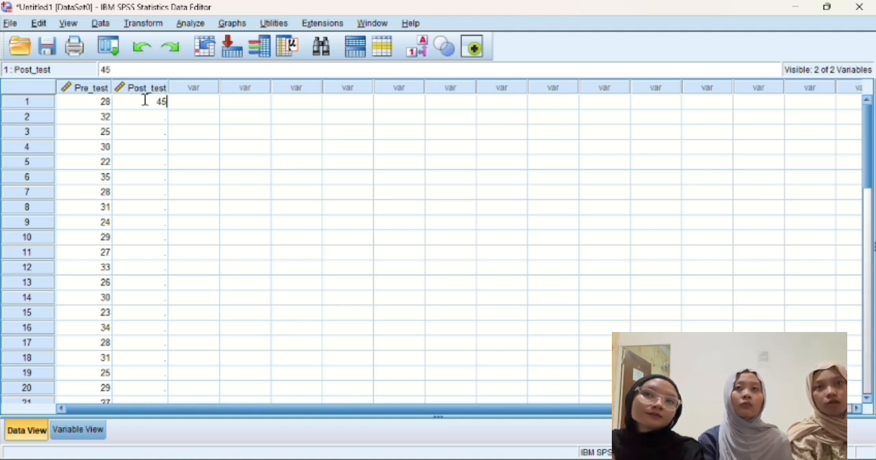
key(Return)
text(48)
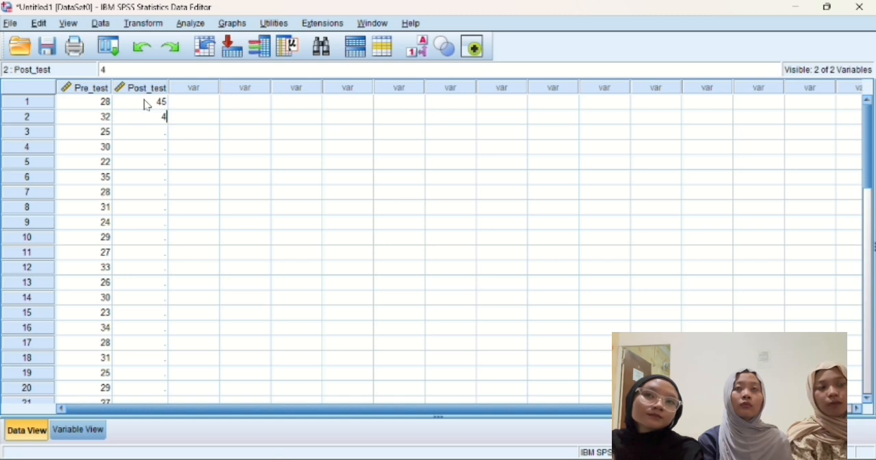
key(Return)
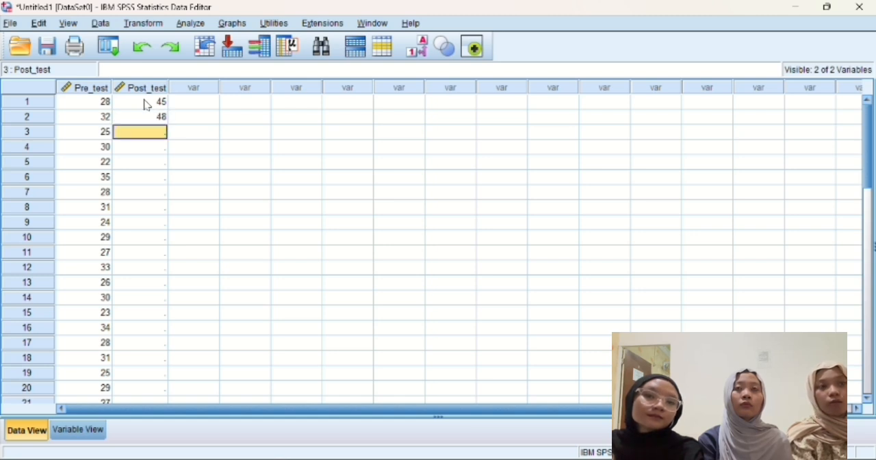
text(42)
key(Return)
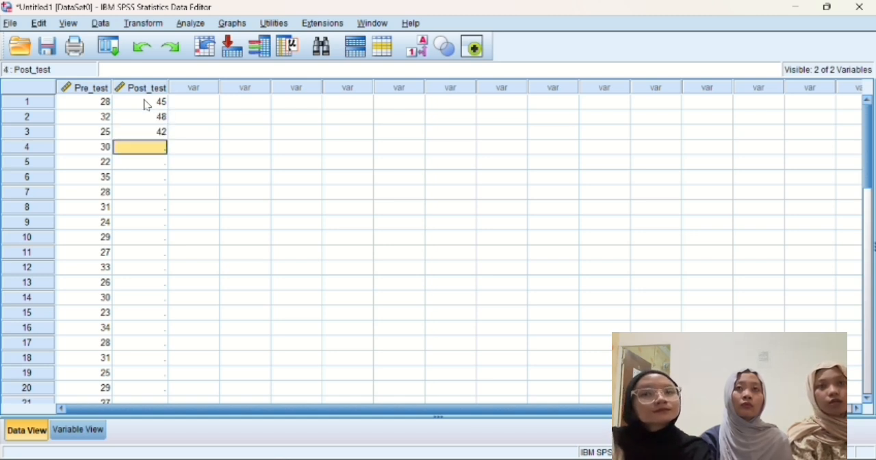
text(50)
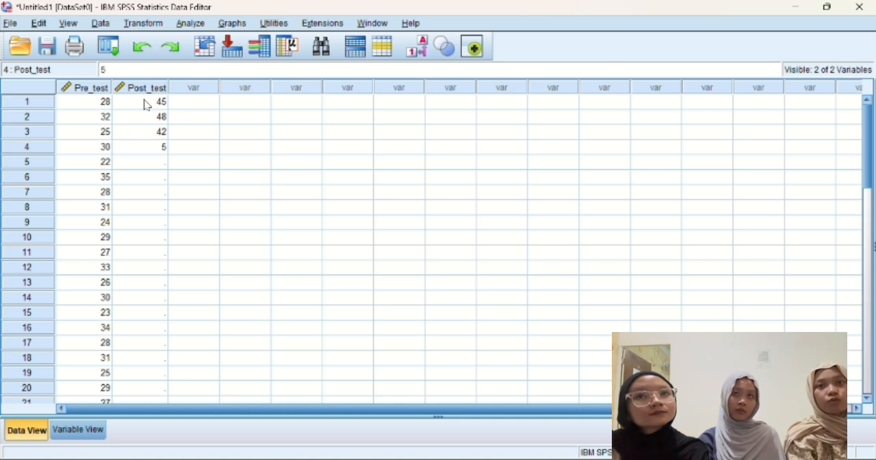
key(Return)
text(40)
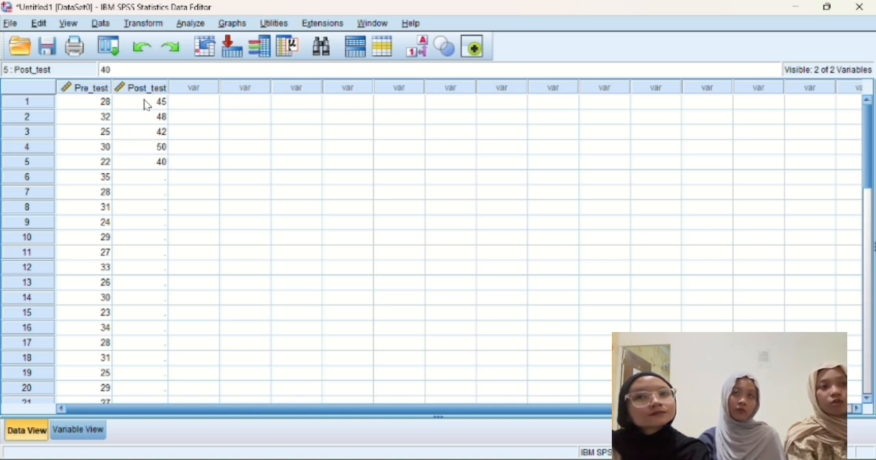
key(Return)
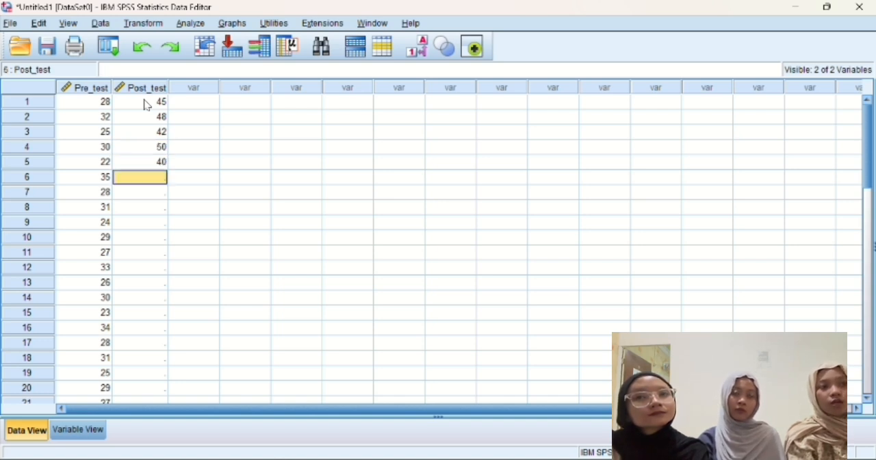
Step: Enter the Post_test scores 55, 46 and 49 for cases 6 to 8
text(55)
key(Return)
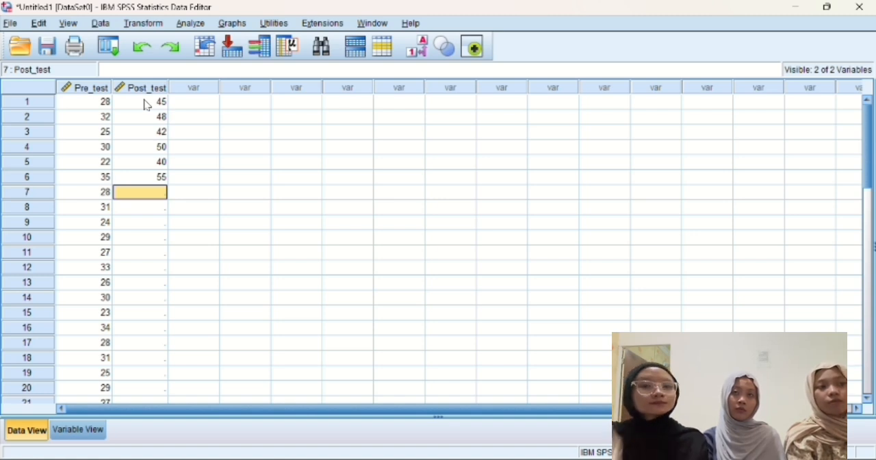
text(46)
key(Return)
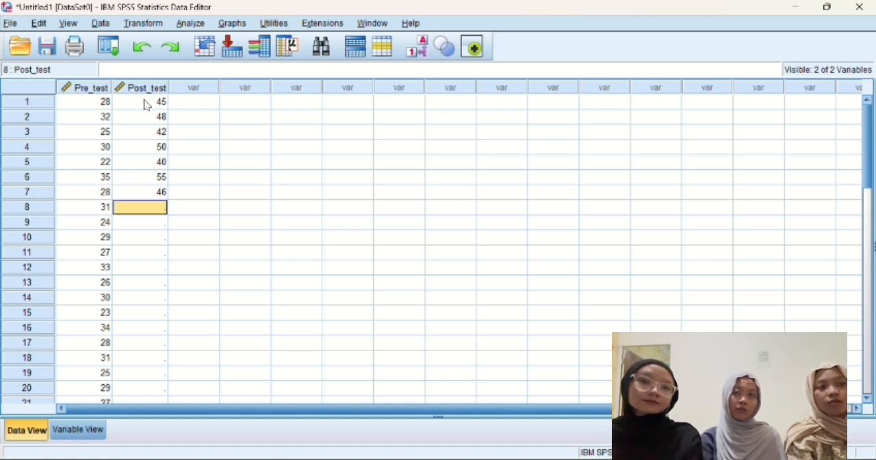
text(49)
key(Return)
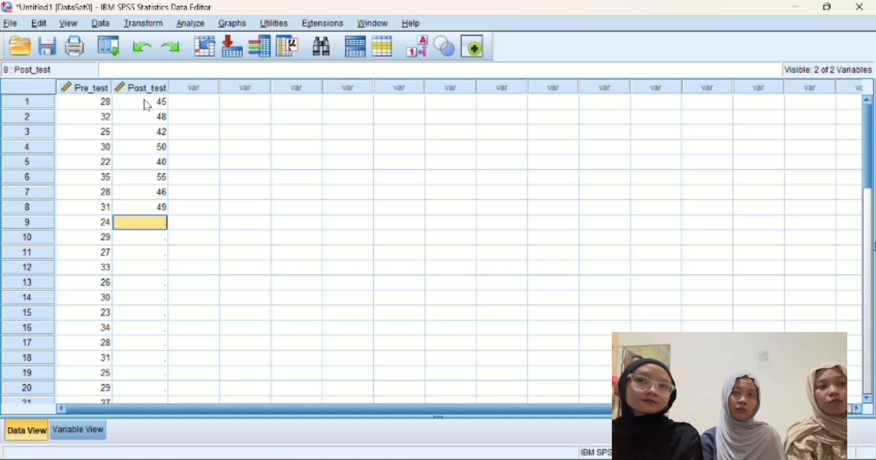
Step: Enter the Post_test scores 43, 51 and 44 for cases 9 to 11
text(43)
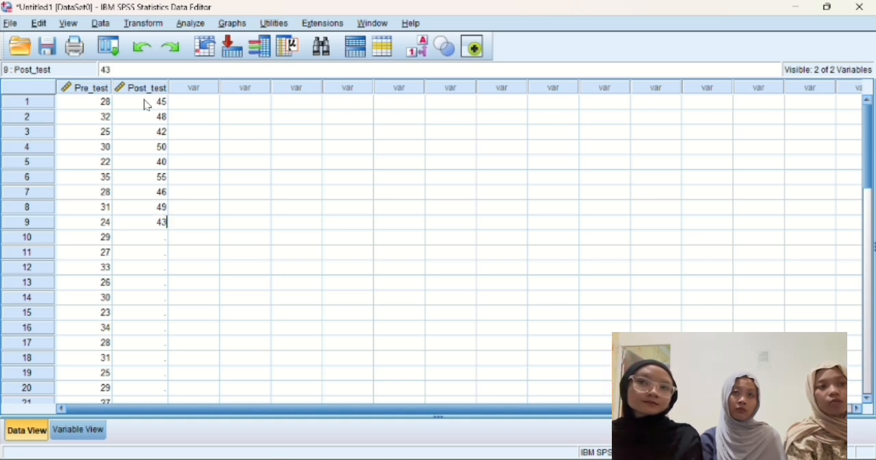
key(Return)
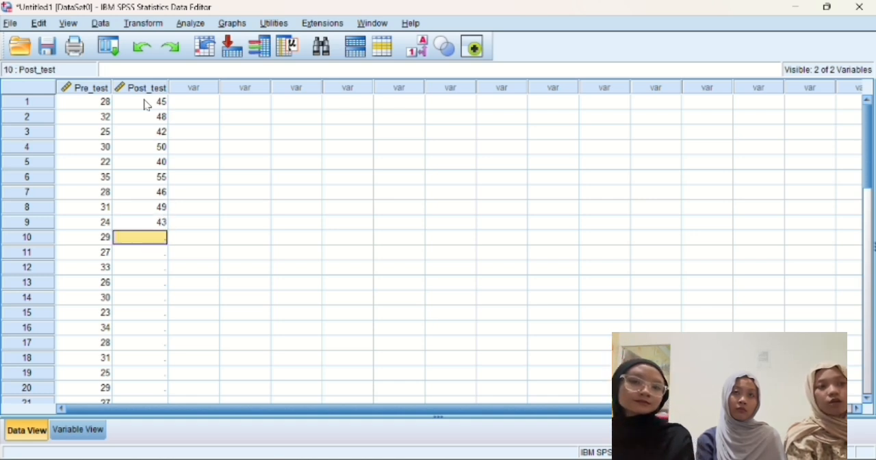
text(51)
key(Return)
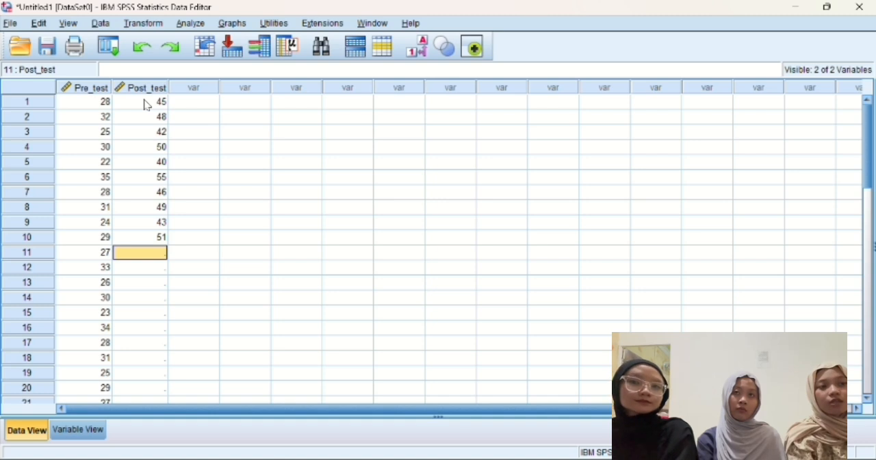
text(44)
key(Return)
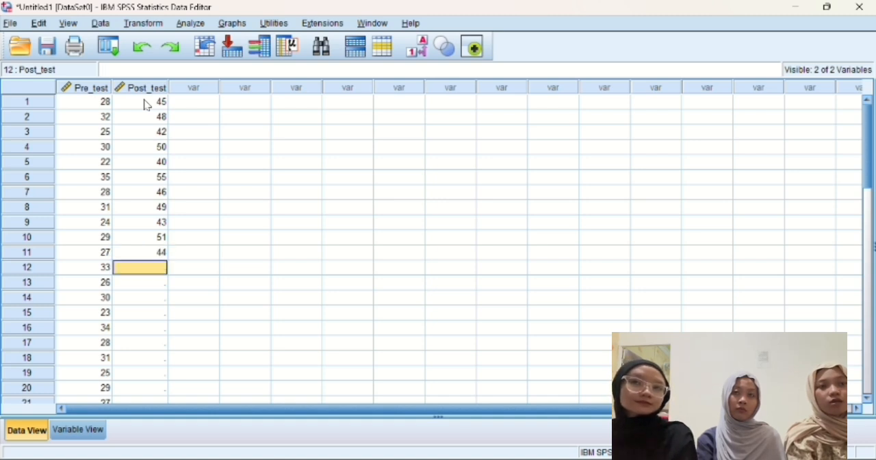
Step: Enter the Post_test scores 52, 41 and 50 for cases 12 to 14
text(5)
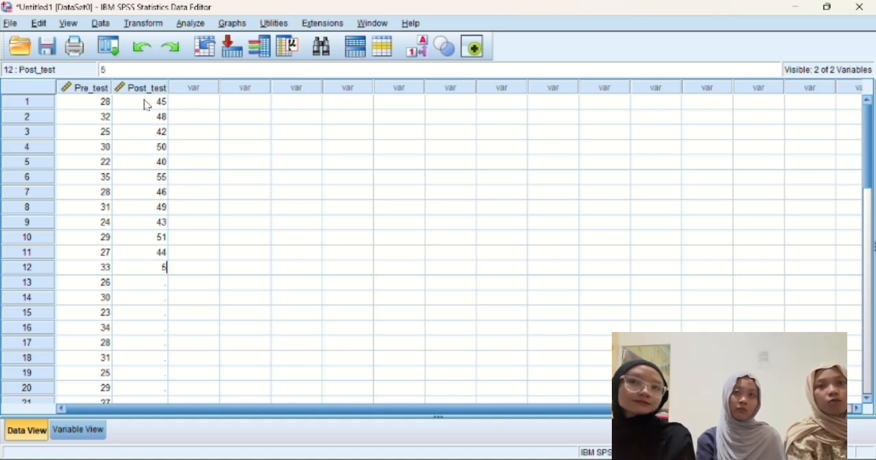
text(2)
key(Return)
text(4)
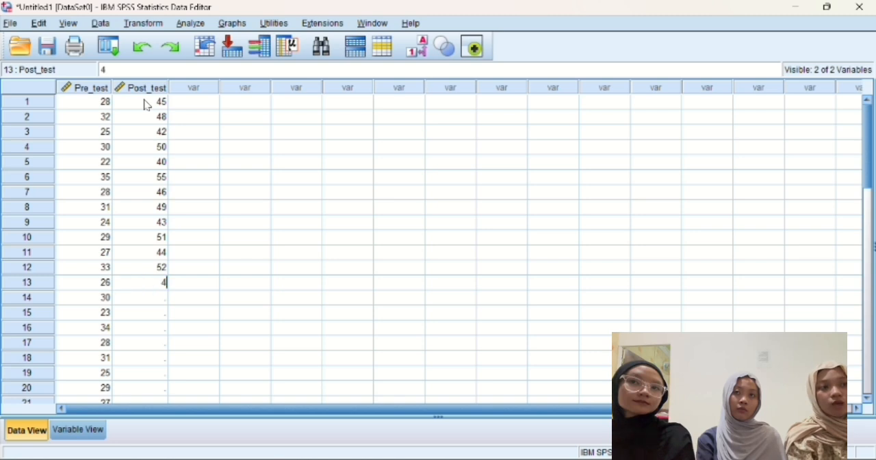
text(1)
key(Return)
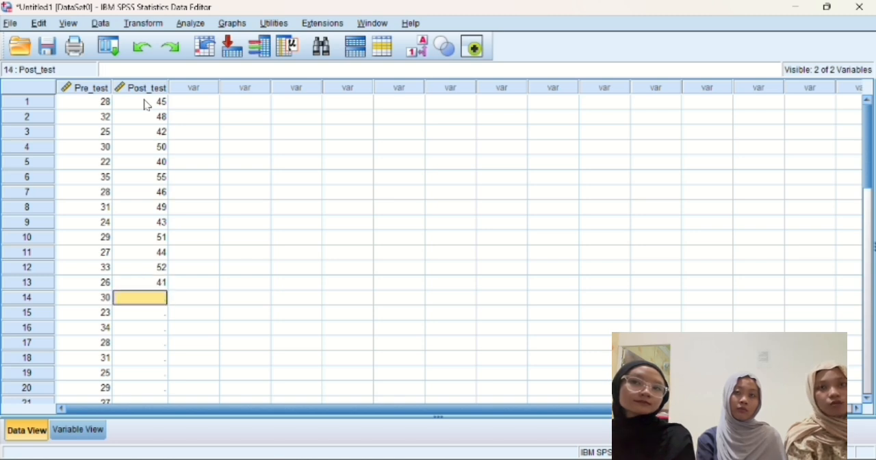
text(50)
key(Return)
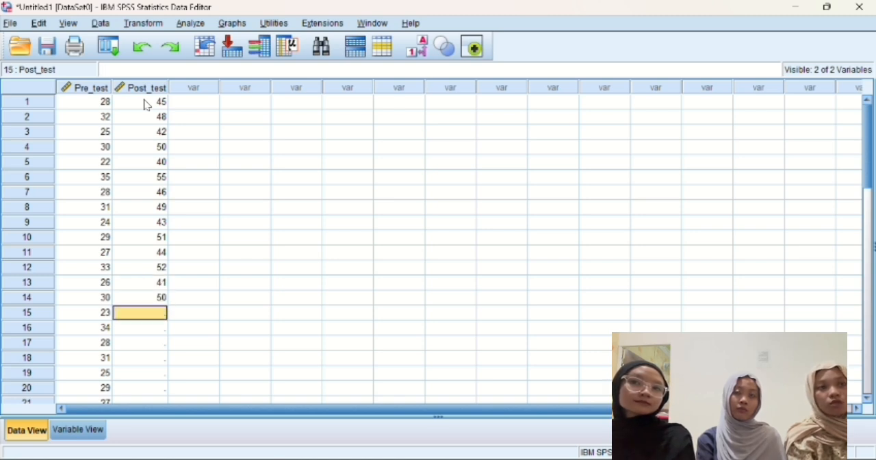
Step: Enter the Post_test scores 45, 54 and 47 for cases 15 to 17
text(45)
key(Return)
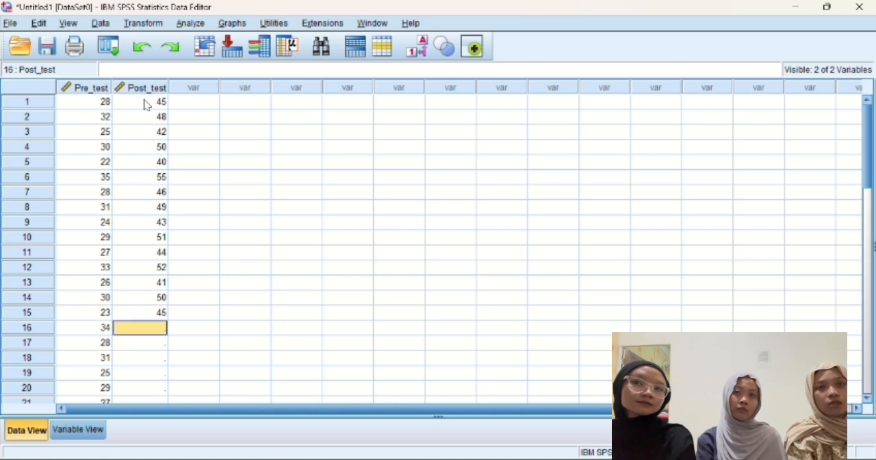
text(54)
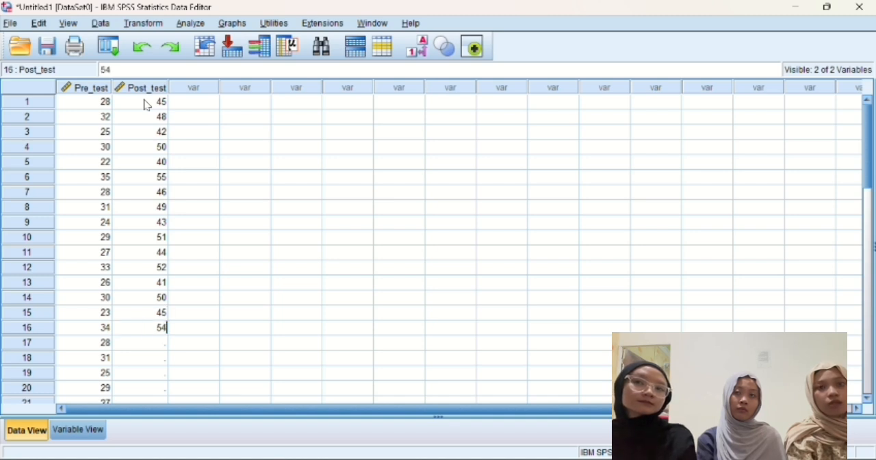
key(Return)
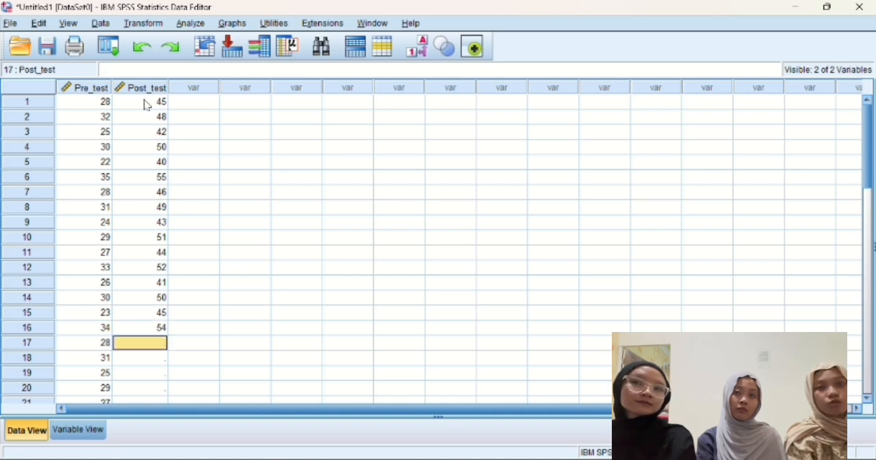
text(47)
key(Return)
Step: Enter the Post_test scores 50, 42 and 53 for cases 18 to 20
text(5)
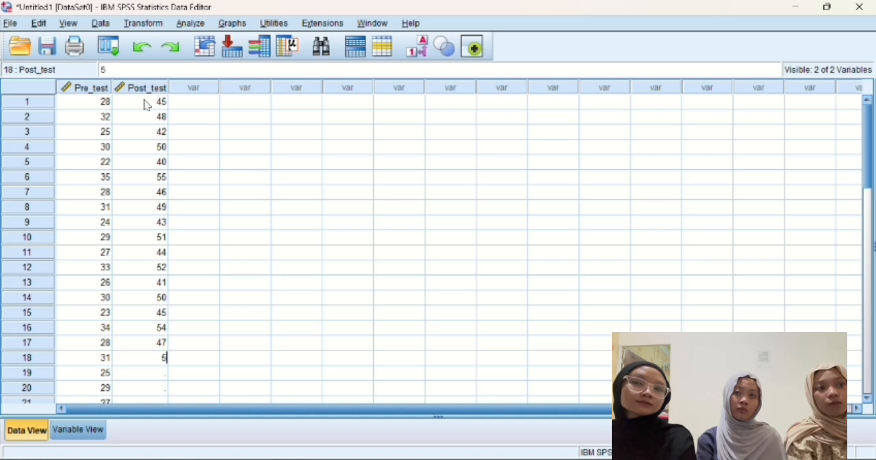
text(0)
key(Return)
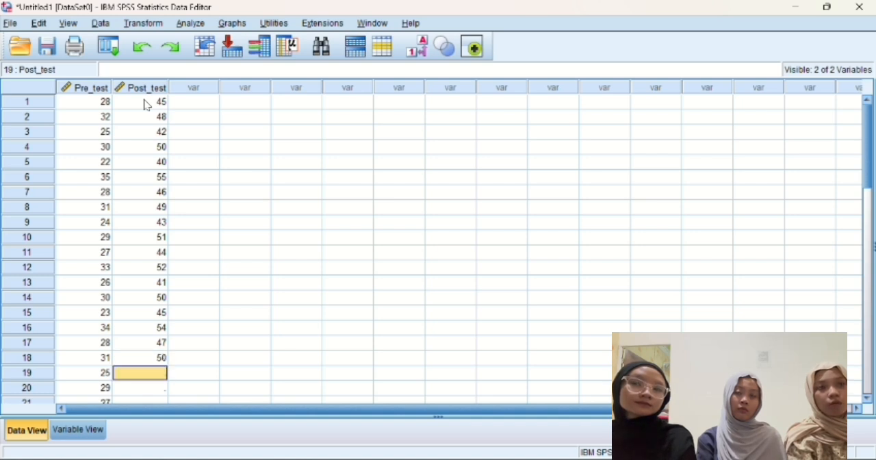
text(42)
key(Return)
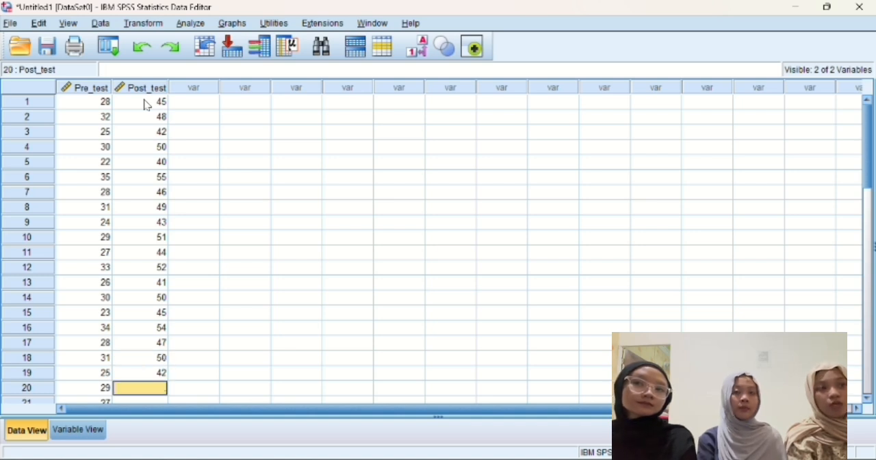
text(53)
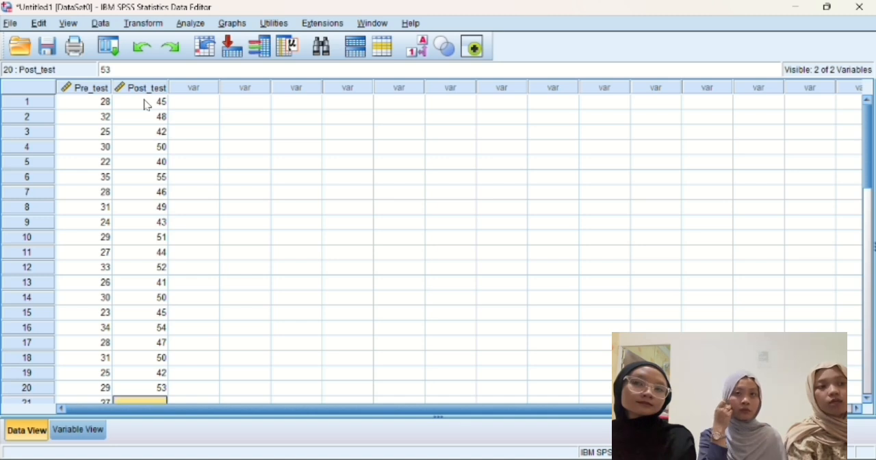
key(Return)
Step: Enter the Post_test scores 46, 51 and 40 for cases 21 to 23
text(46)
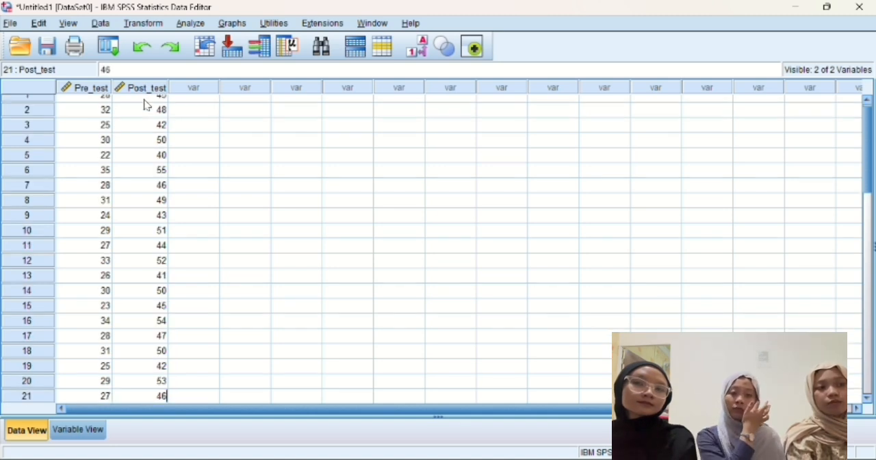
key(Return)
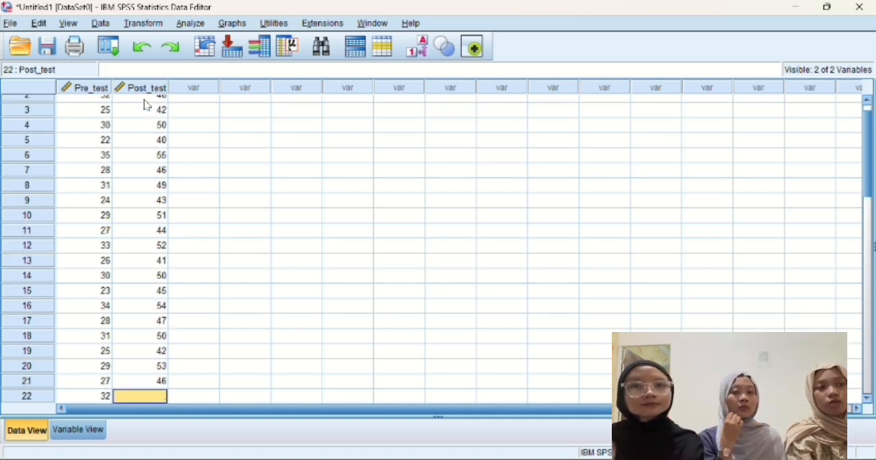
text(51)
key(Return)
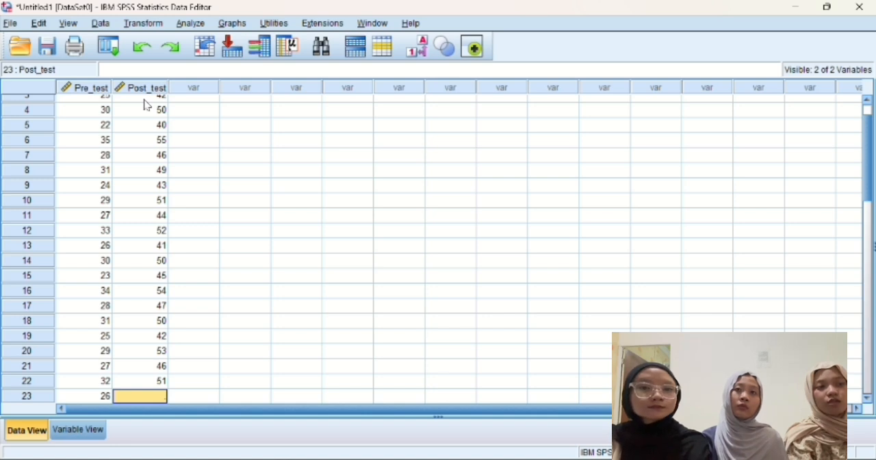
text(40)
key(Return)
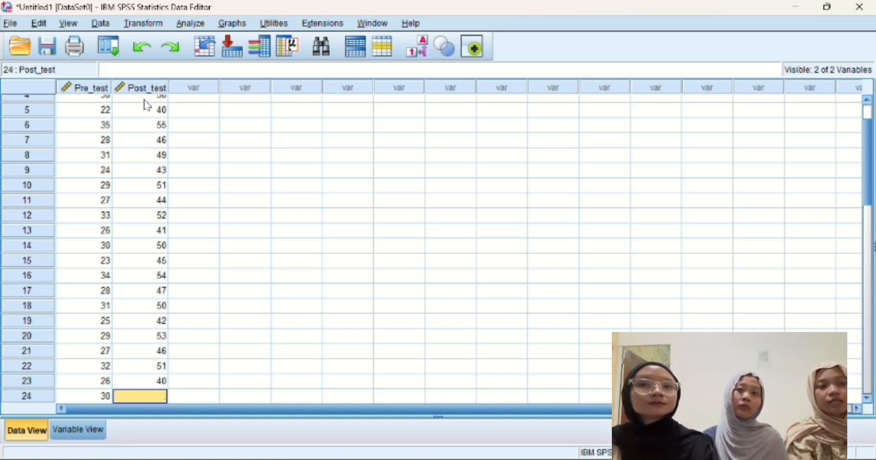
Step: Enter the Post_test scores 50, 48 and 56 for cases 24 to 26
text(50)
key(Return)
text(4)
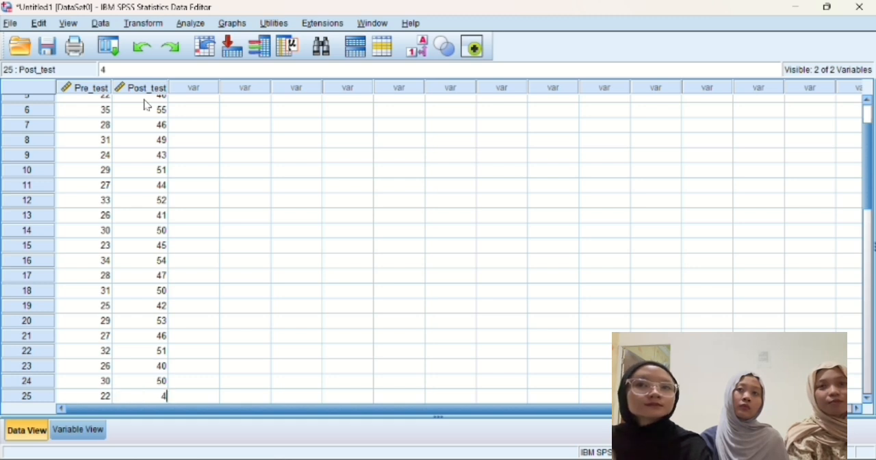
text(8)
key(Return)
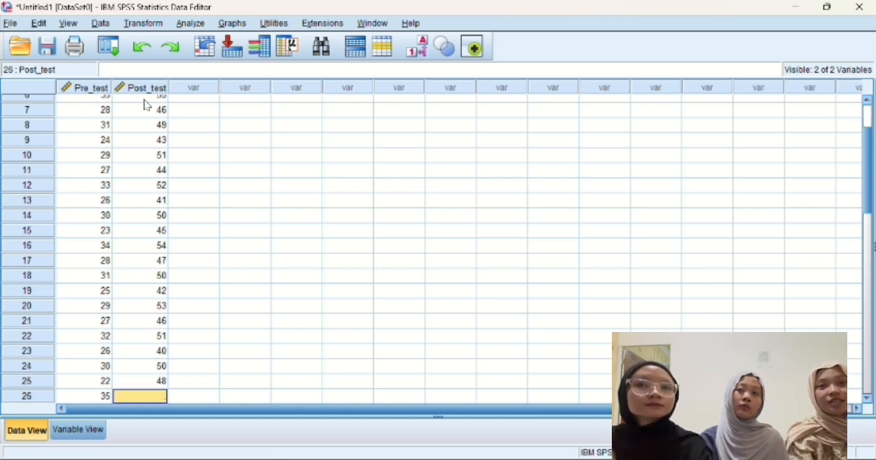
text(56)
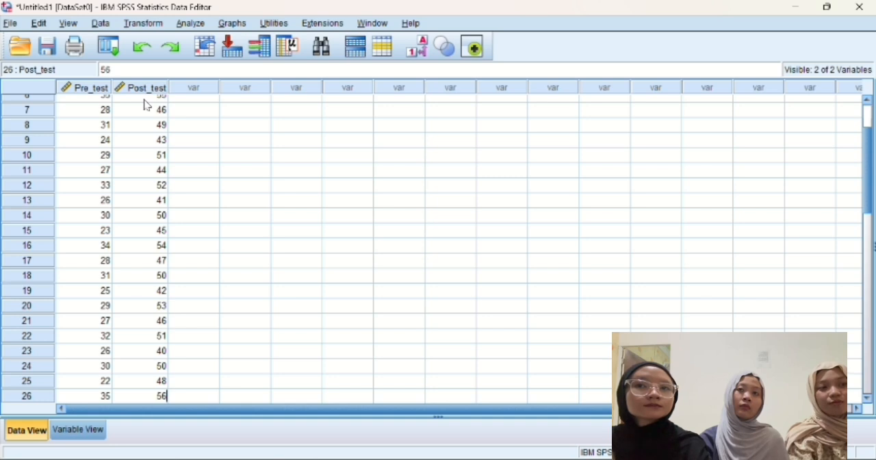
key(Return)
Step: Enter the Post_test scores 45, 49, 42 and 52 for cases 27 to 30
text(45)
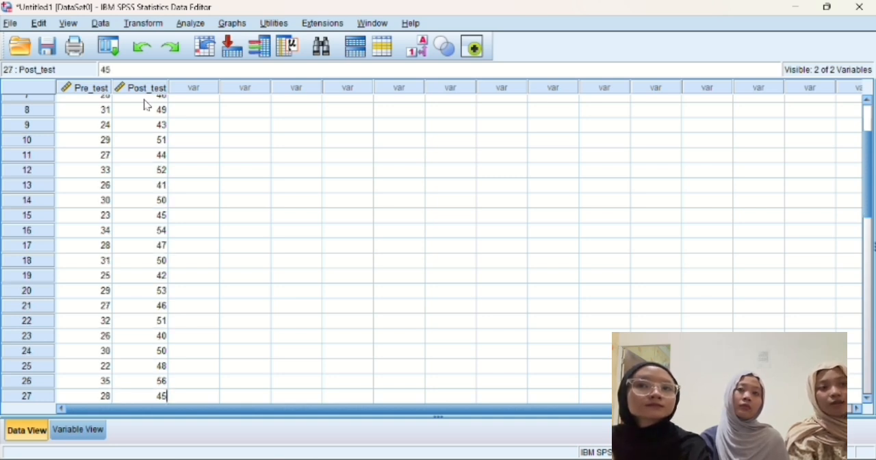
key(Return)
text(49)
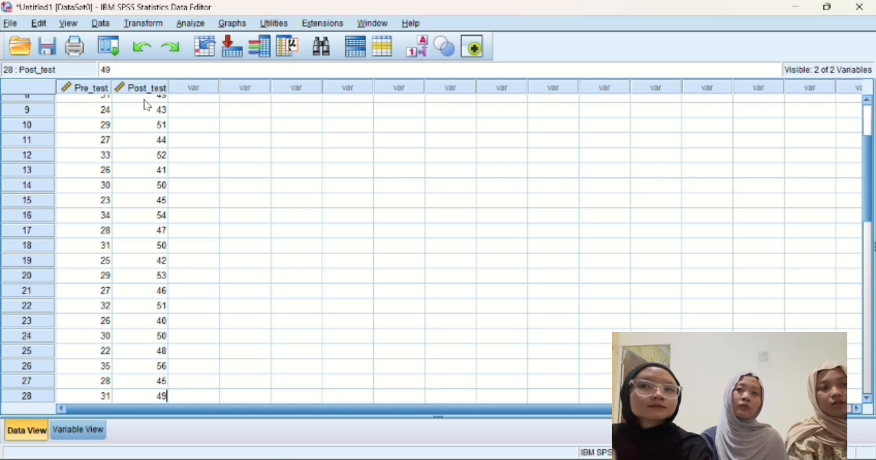
key(Return)
text(4)
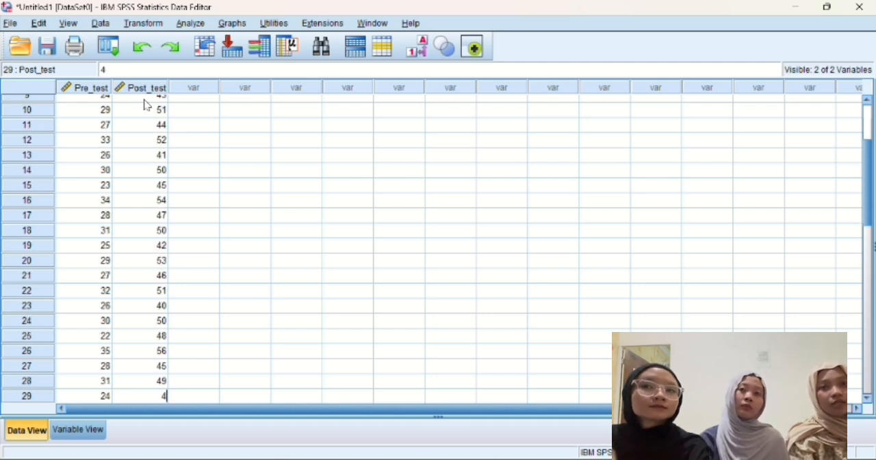
text(1)
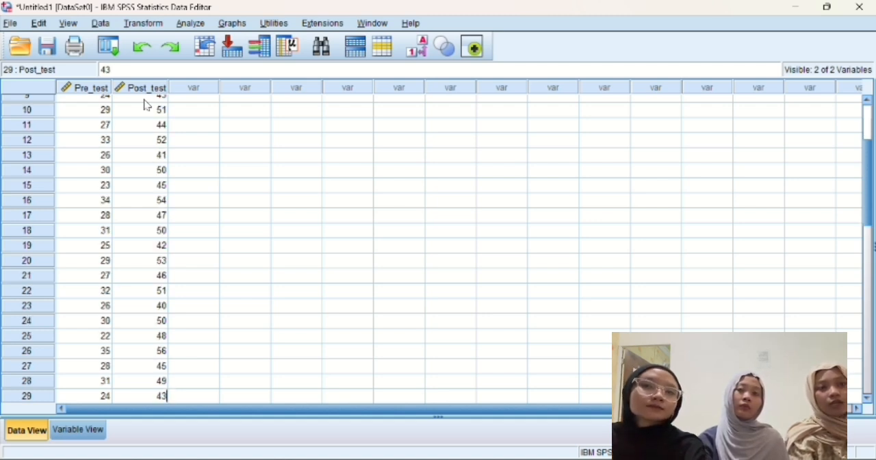
key(BackSpace)
text(2)
key(Return)
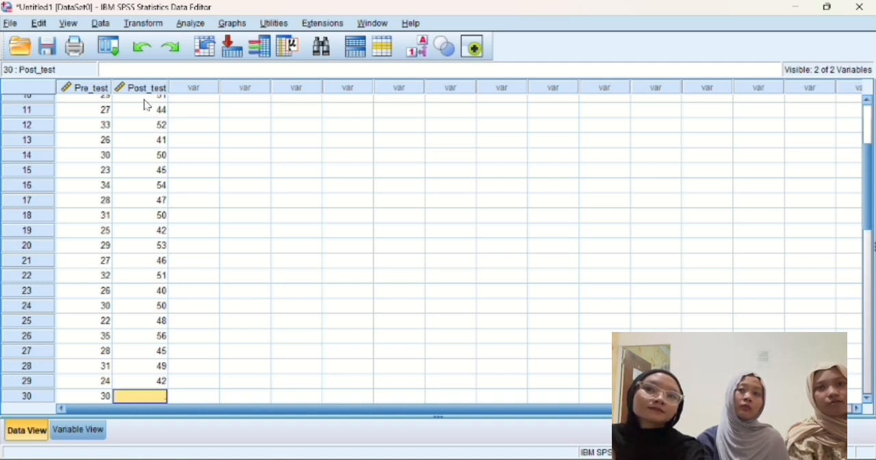
text(5)
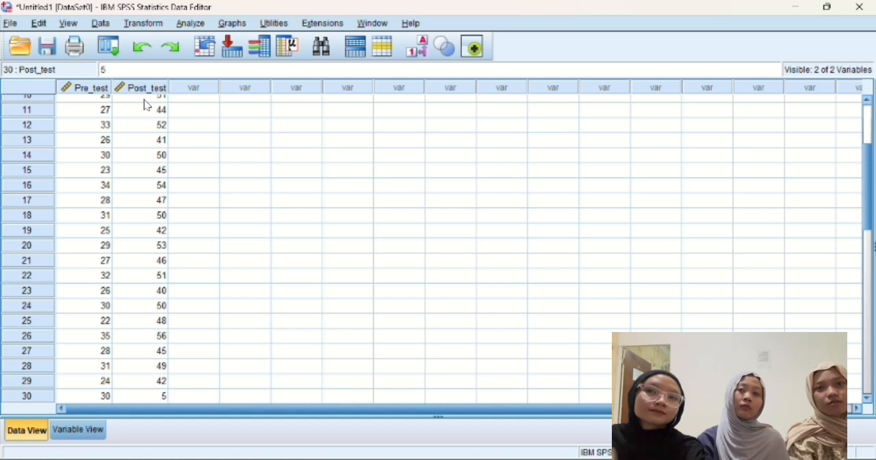
text(2)
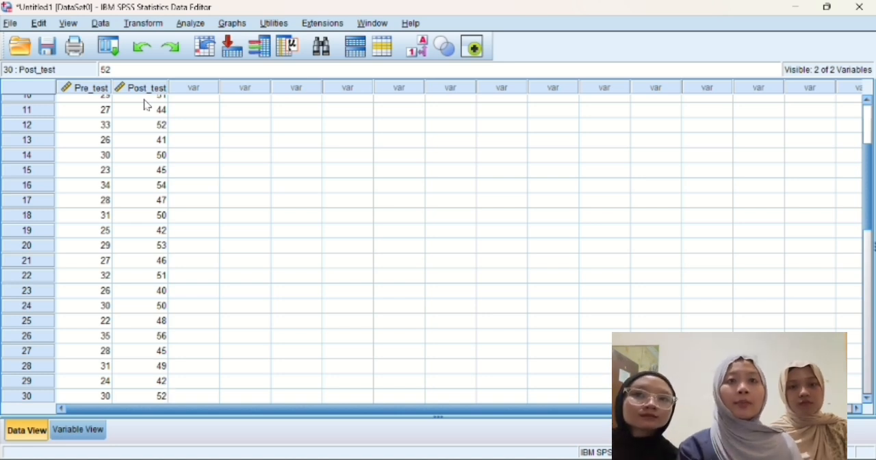
Step: Start a Frequencies analysis and add Pre_test and Post_test as its variables
scroll(164, 126, up, 3)
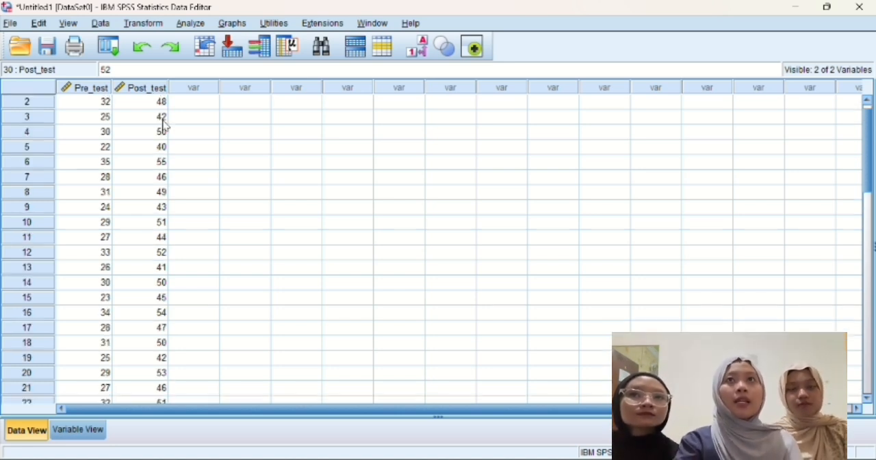
click(191, 24)
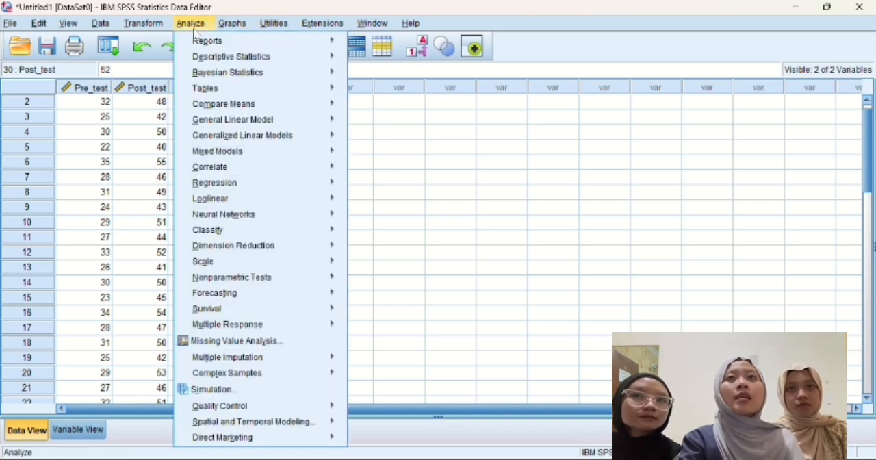
click(194, 31)
click(192, 25)
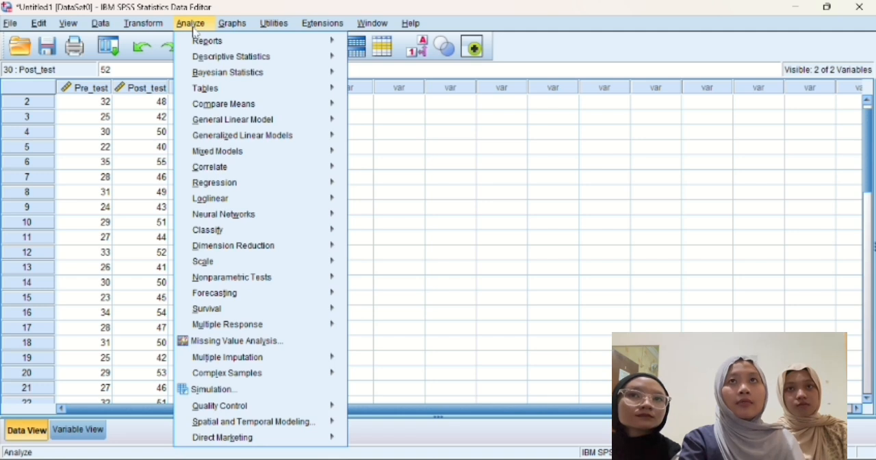
mouse_move(284, 61)
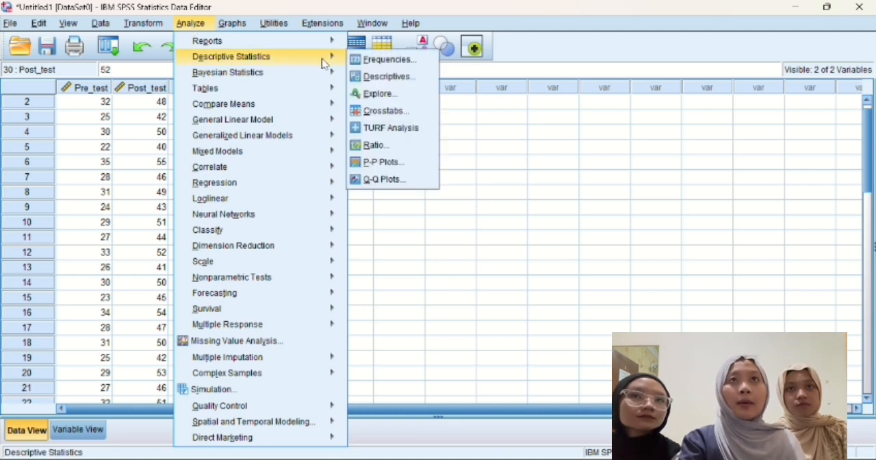
click(365, 62)
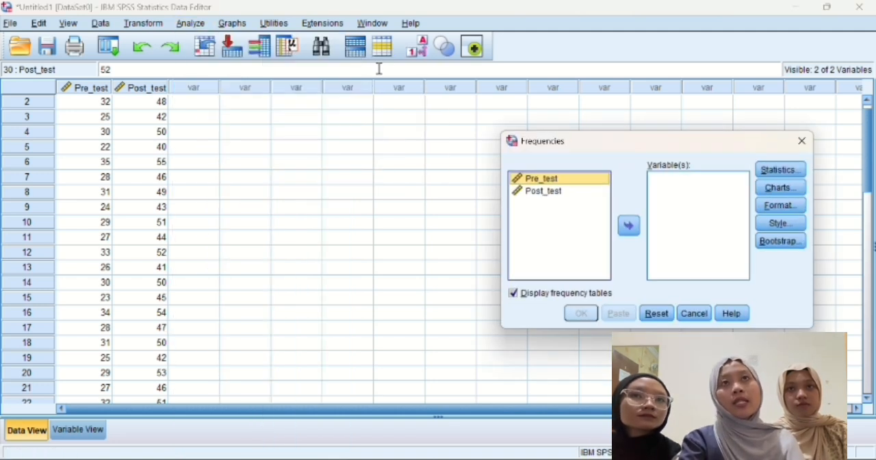
click(631, 233)
click(584, 182)
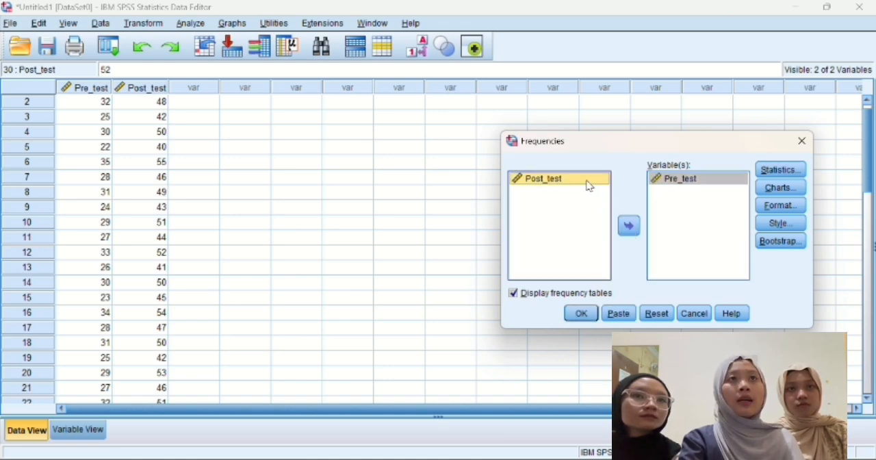
click(630, 228)
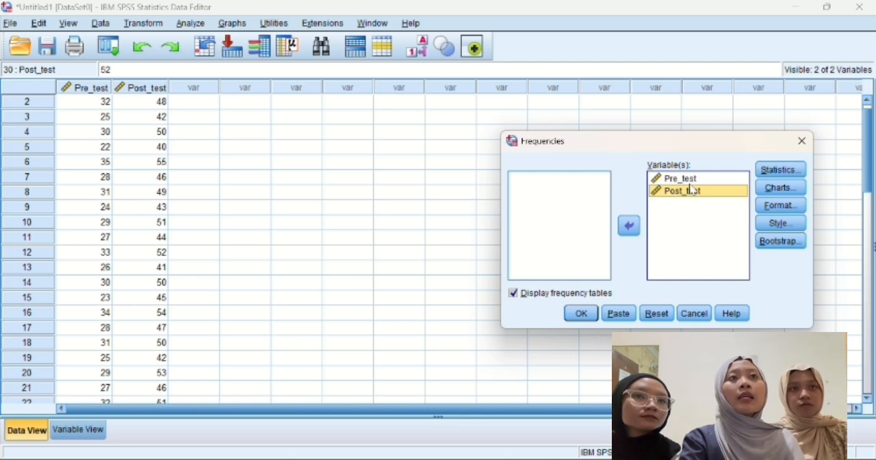
Step: Add histograms with a normal curve to the Frequencies analysis and run it
click(766, 187)
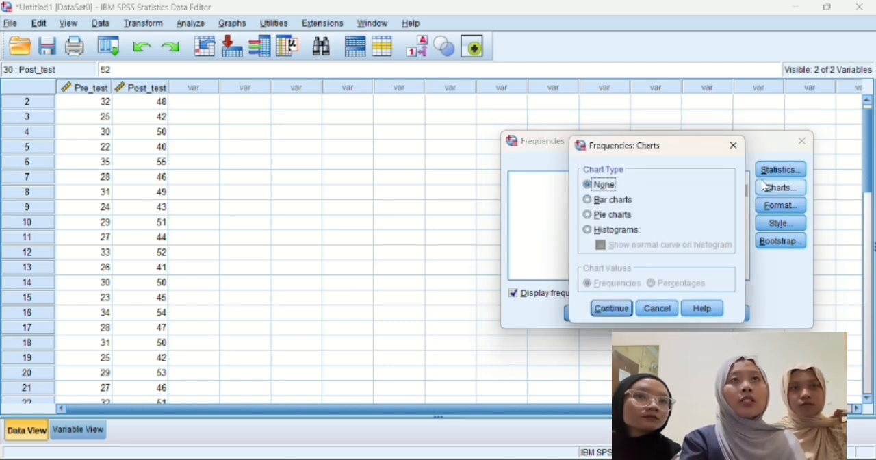
click(593, 231)
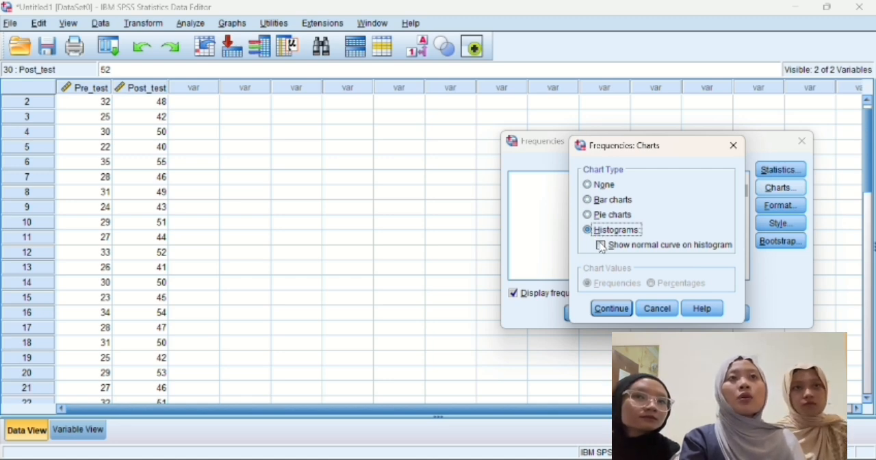
click(601, 245)
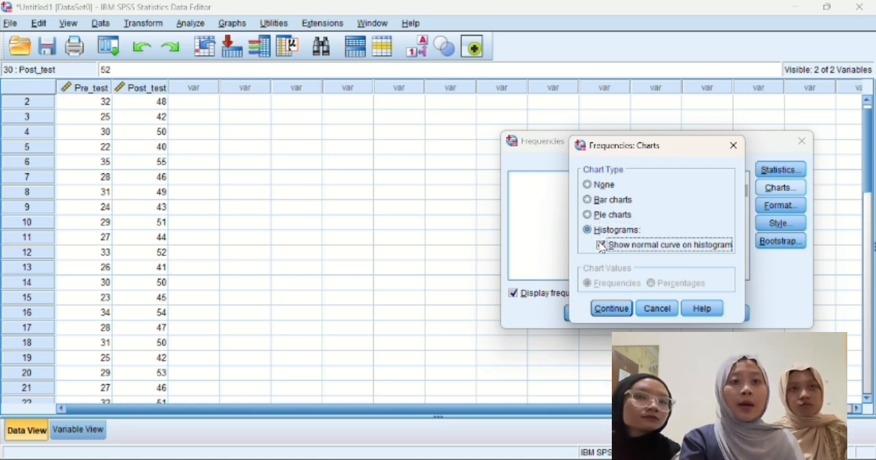
click(612, 308)
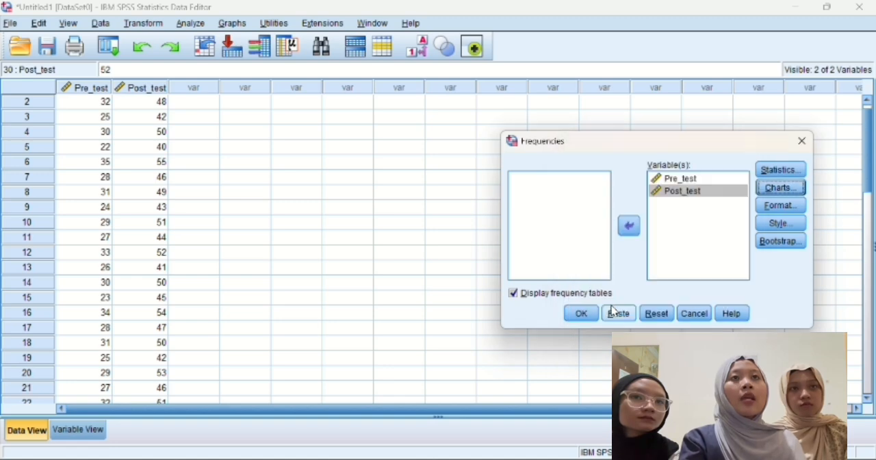
click(579, 314)
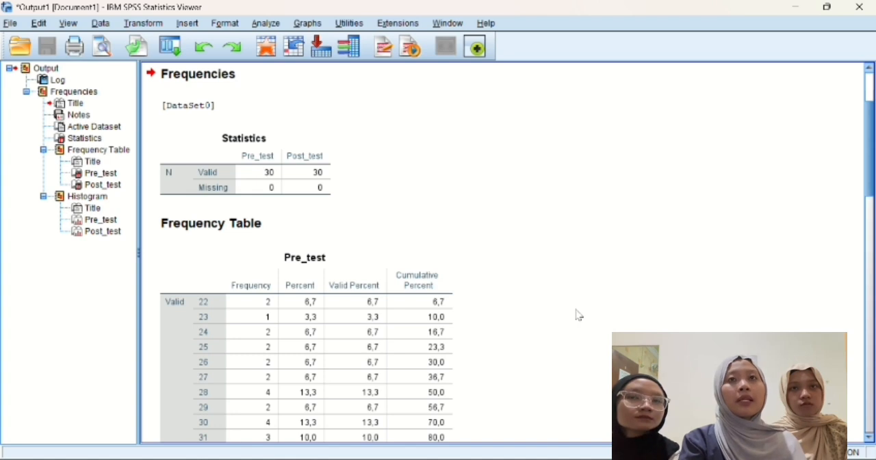
Step: Examine the frequency tables and histograms of Pre_test and Post_test in the output, ending back at the Statistics table
scroll(579, 314, down, 2)
scroll(579, 314, down, 10)
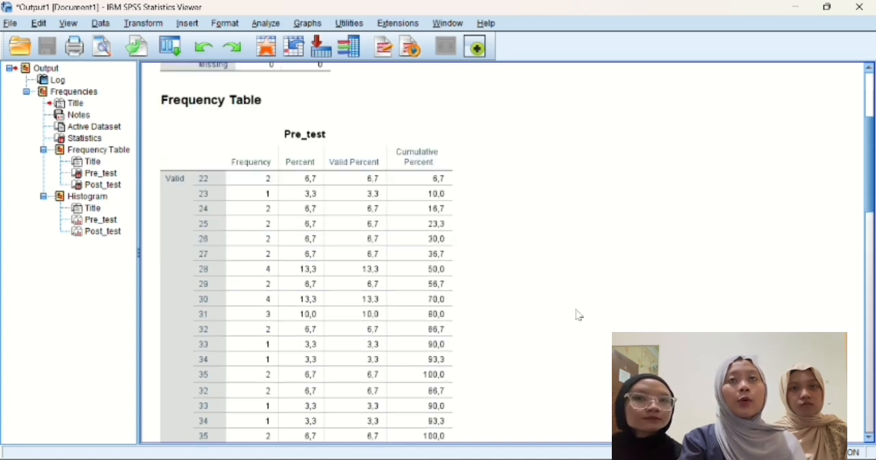
scroll(579, 314, down, 12)
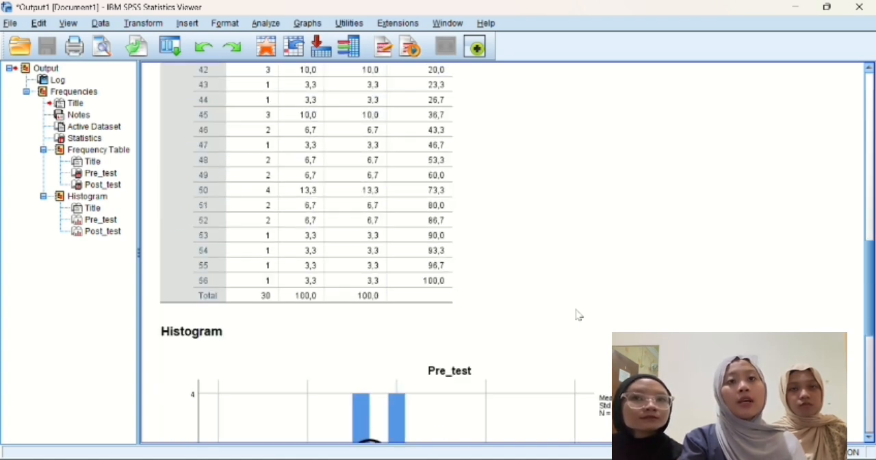
scroll(578, 314, down, 13)
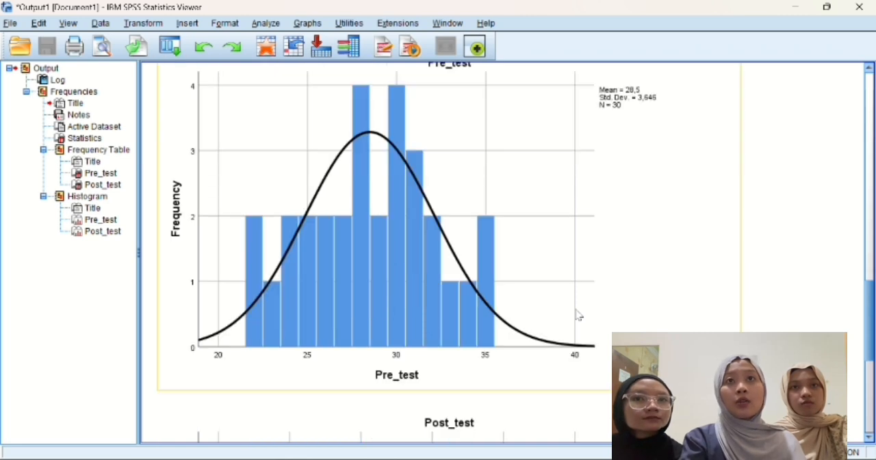
scroll(578, 315, down, 1)
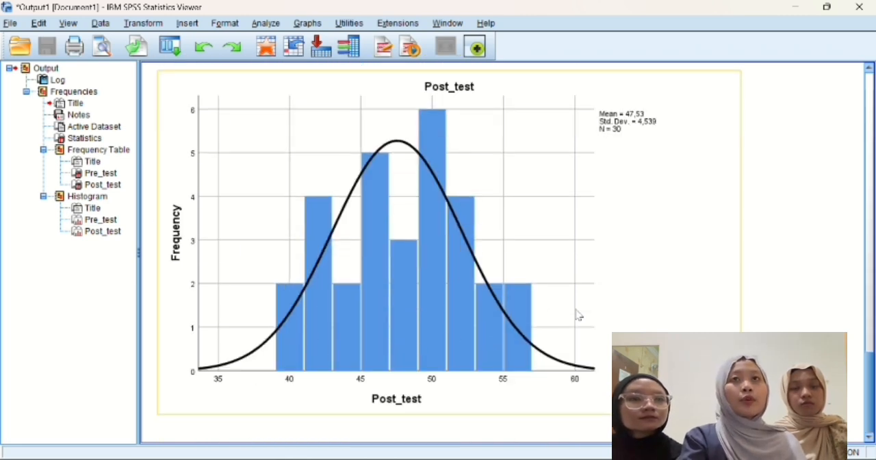
scroll(786, 197, up, 2)
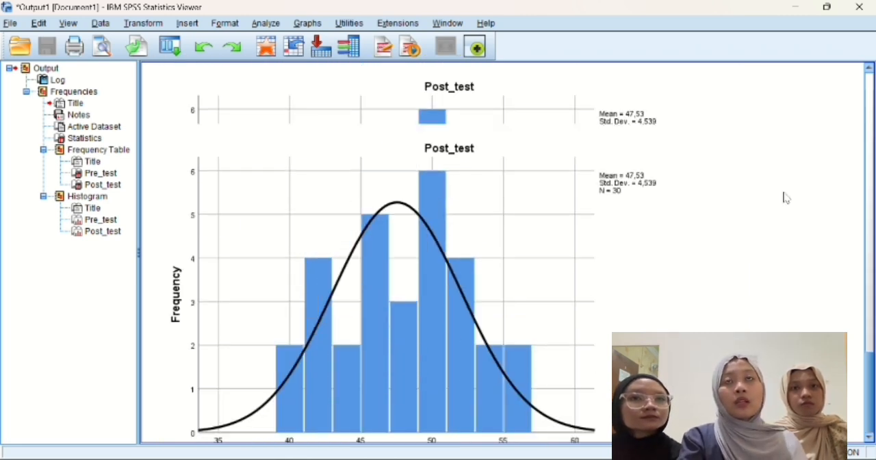
scroll(785, 197, up, 6)
scroll(786, 197, up, 4)
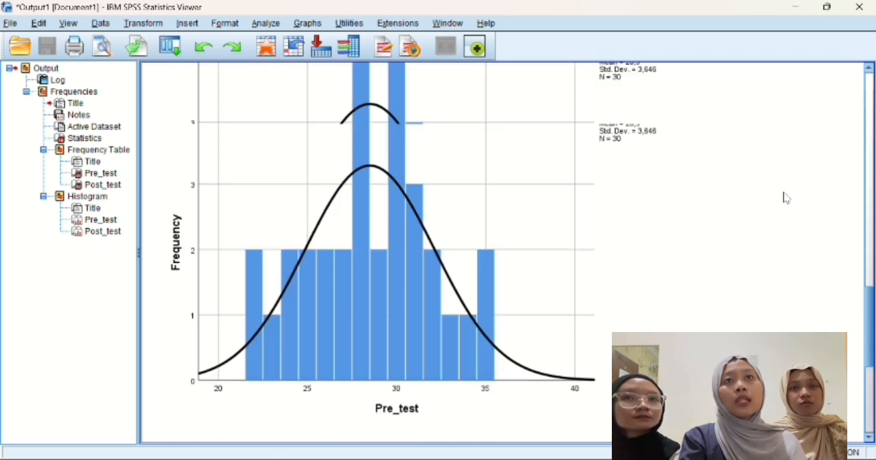
scroll(786, 197, up, 8)
right_click(786, 197)
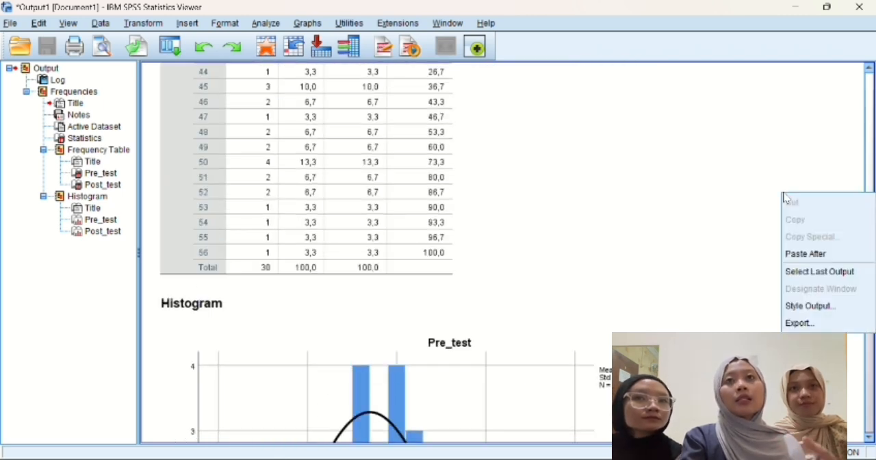
click(577, 172)
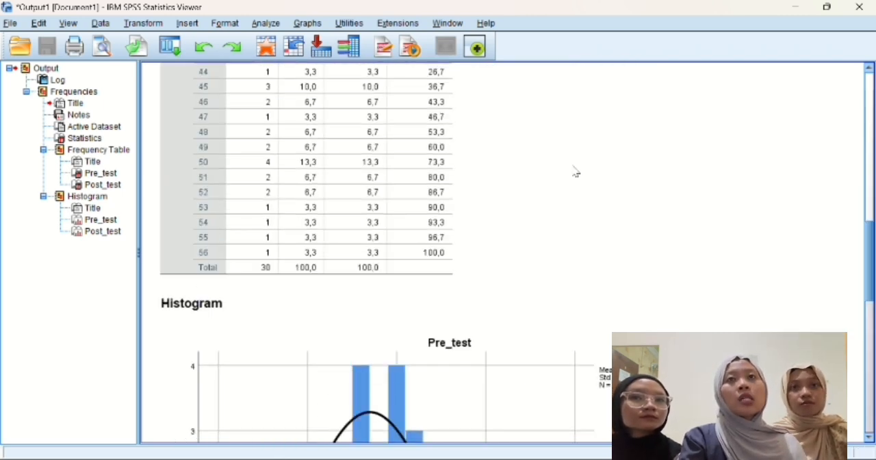
scroll(576, 172, up, 6)
scroll(547, 174, up, 10)
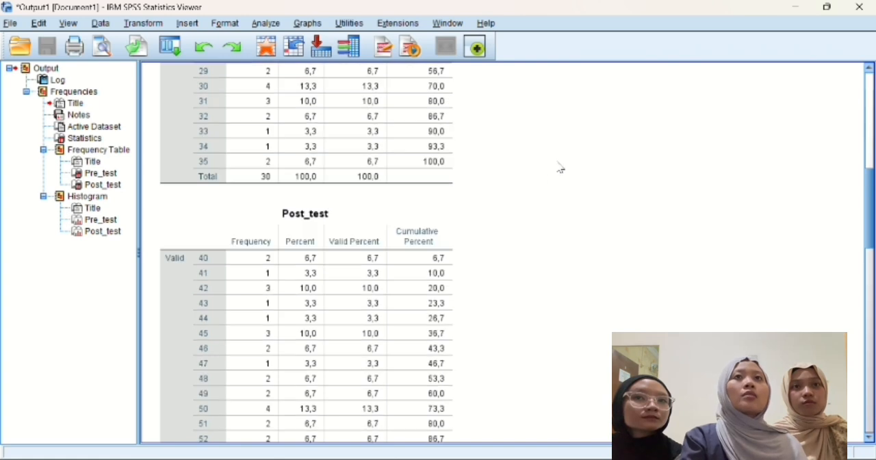
scroll(536, 228, up, 6)
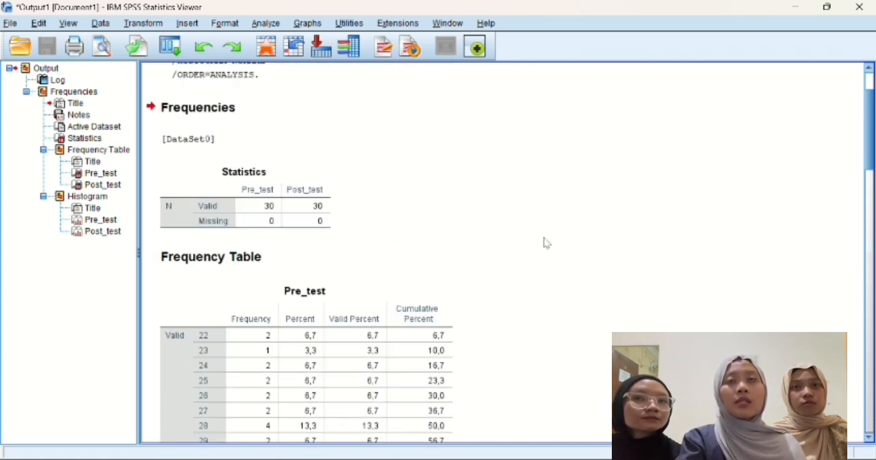
Step: Return to the data set and start a Descriptives analysis with Pre_test and Post_test as its variables
mouse_move(538, 457)
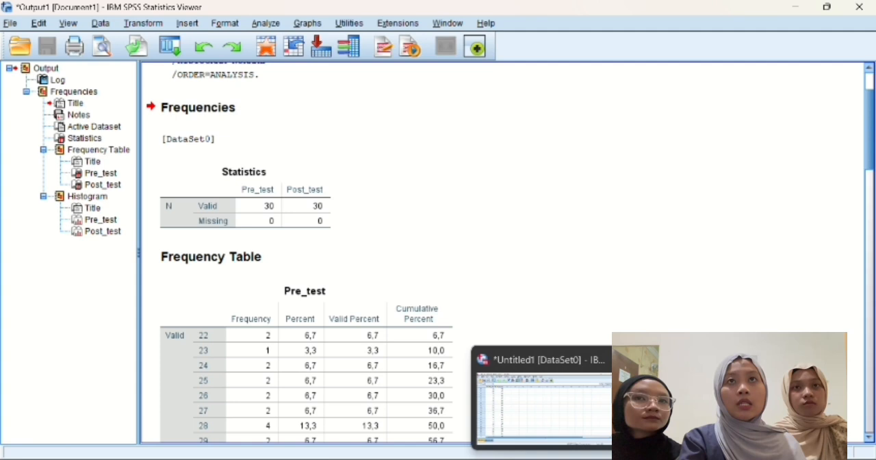
click(563, 405)
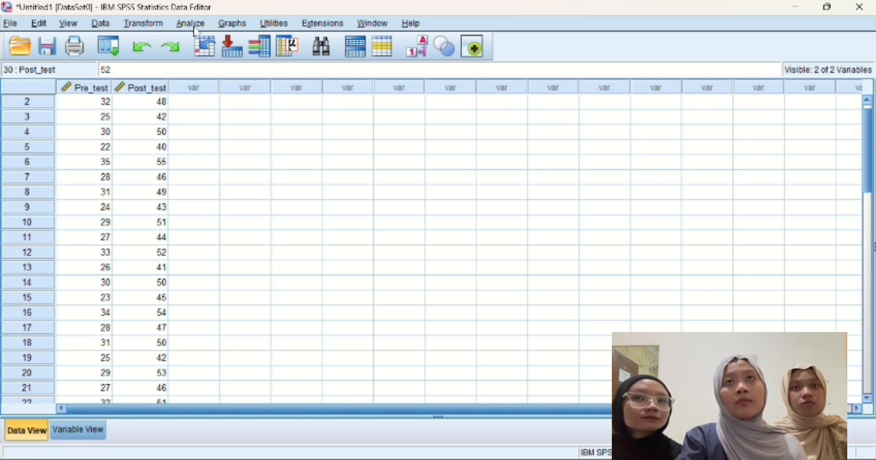
click(192, 25)
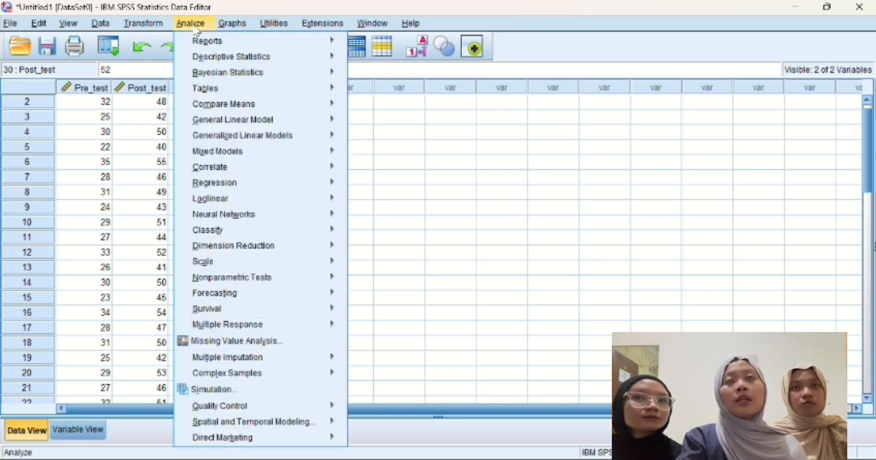
mouse_move(290, 59)
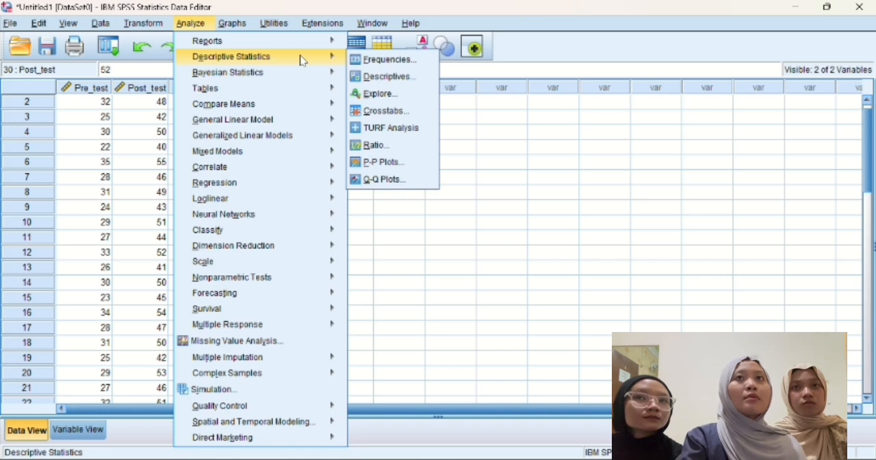
click(373, 60)
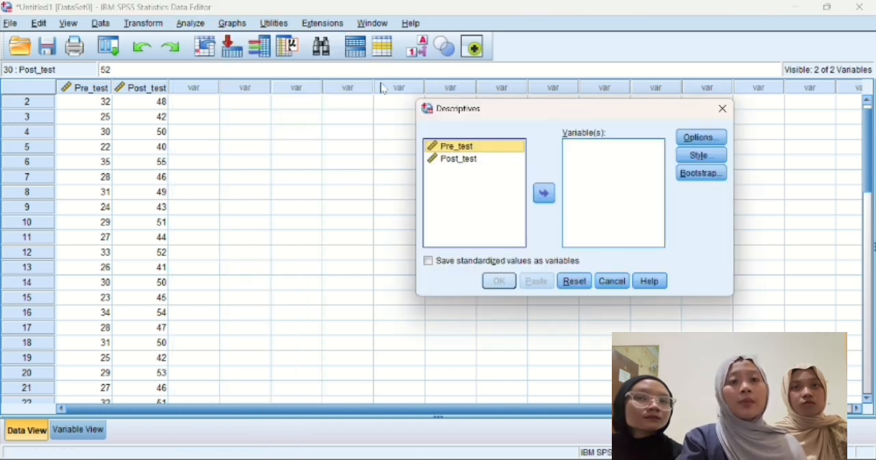
click(544, 193)
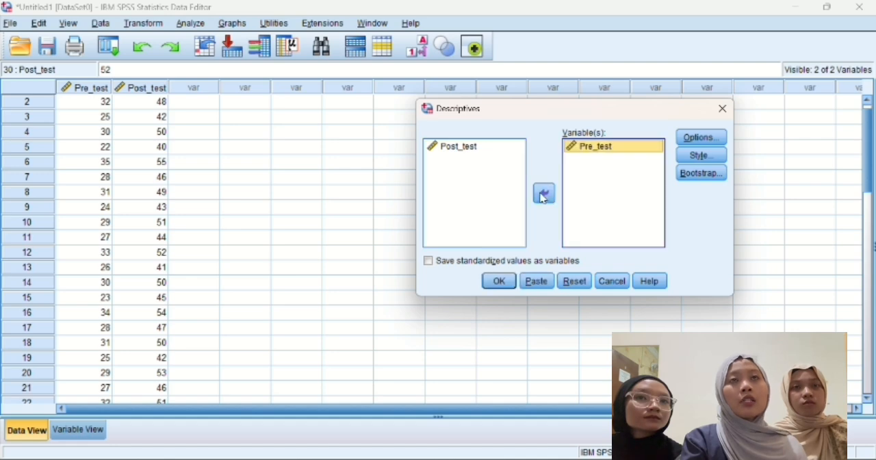
click(493, 148)
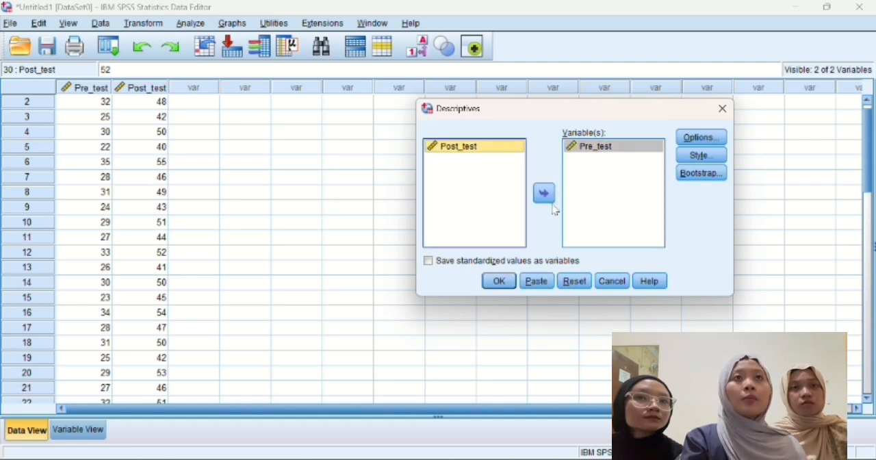
click(538, 191)
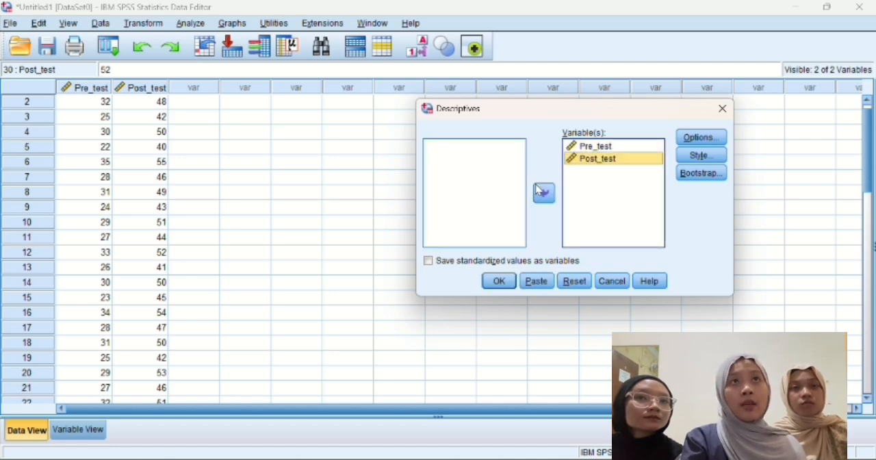
Step: Run the Descriptives analysis with mean, standard deviation, minimum and maximum as the selected statistics
click(700, 137)
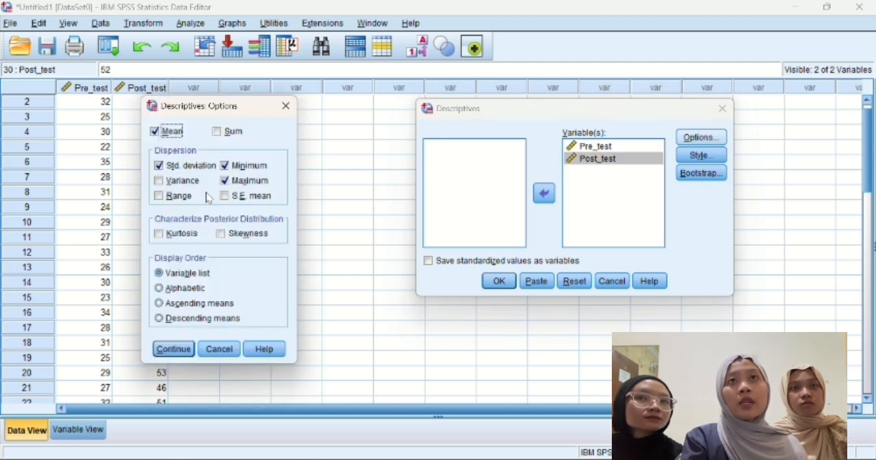
click(155, 132)
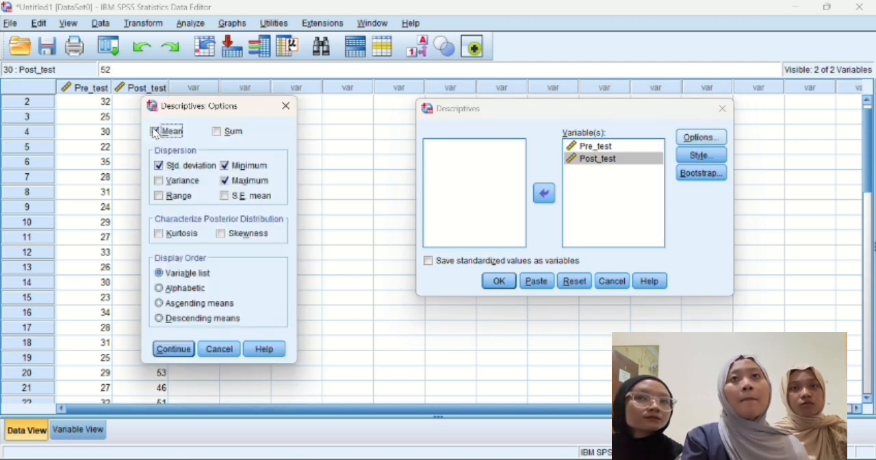
click(155, 132)
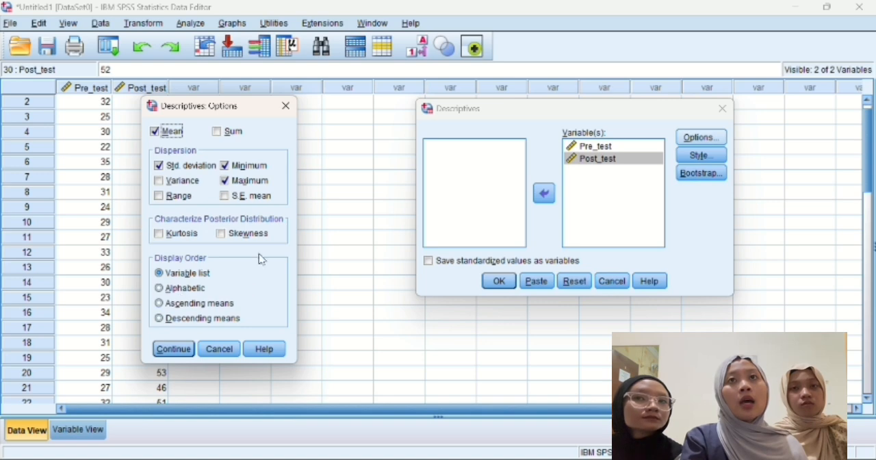
click(174, 355)
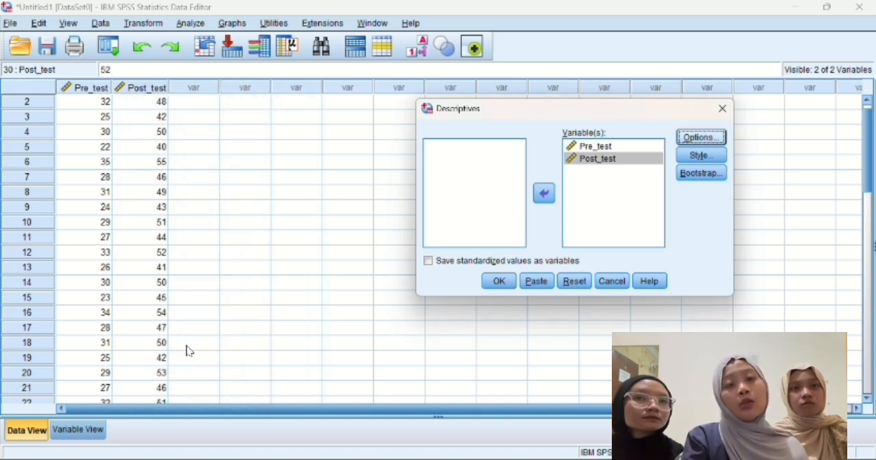
click(499, 281)
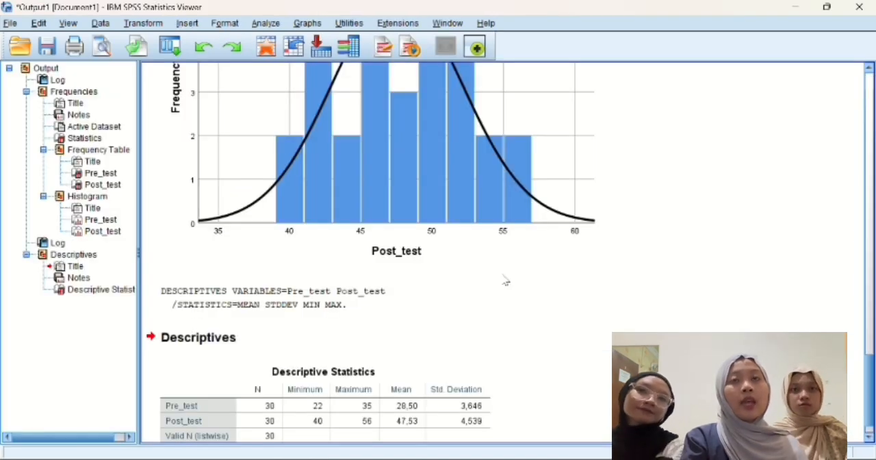
Step: Return to the data set and start an Explore analysis with Pre_test and Post_test as dependent variables
scroll(496, 282, down, 1)
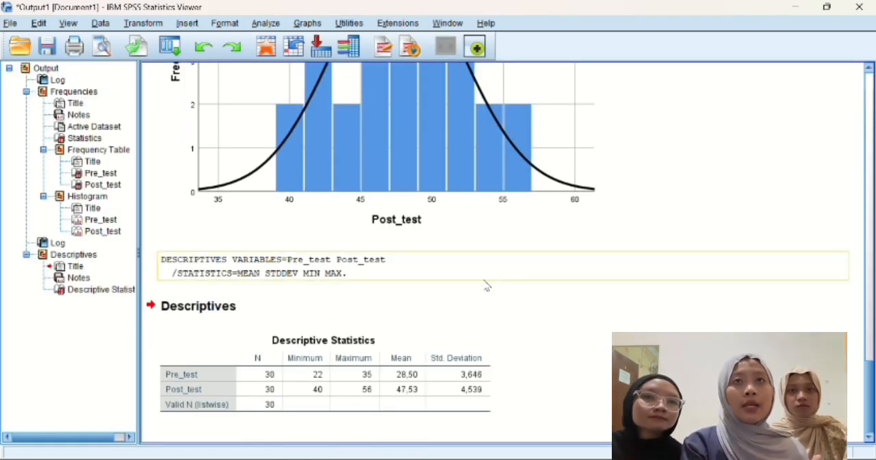
click(282, 371)
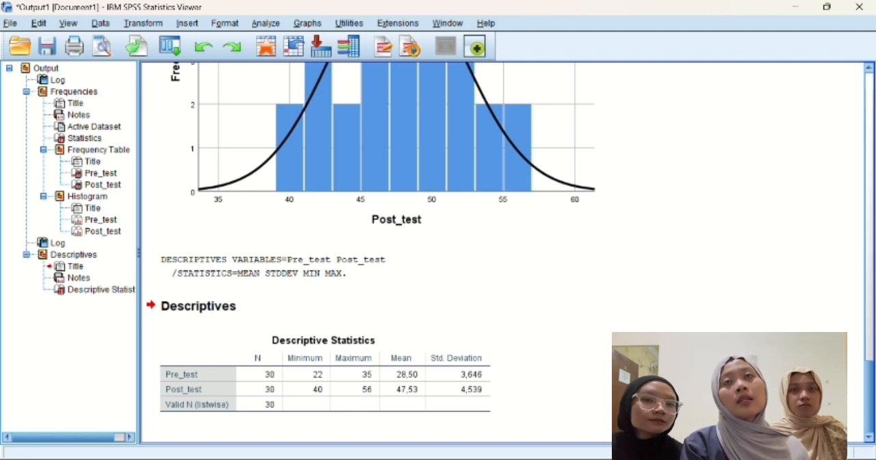
mouse_move(590, 459)
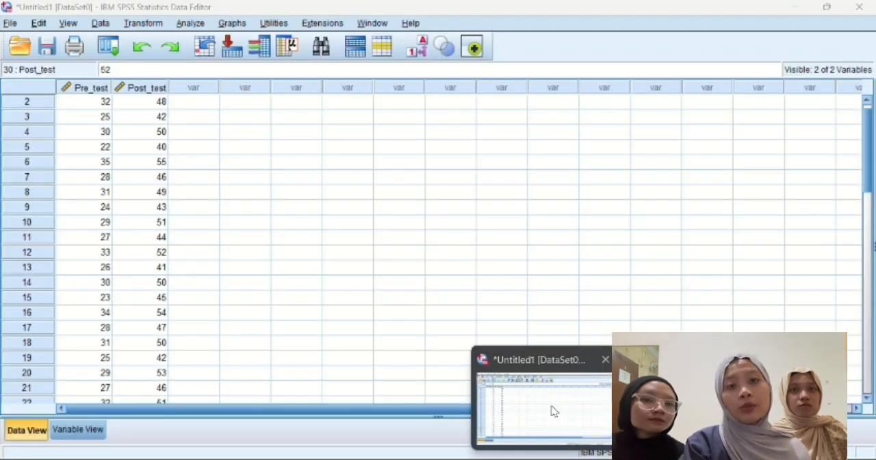
click(554, 411)
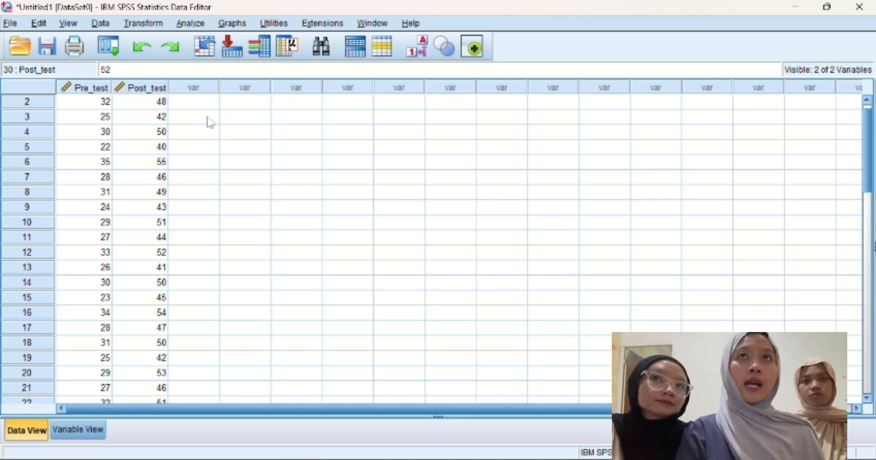
click(191, 24)
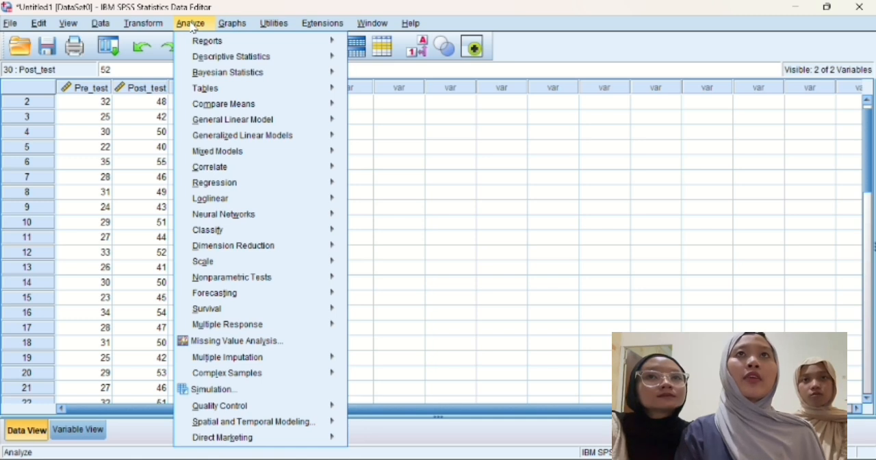
mouse_move(286, 59)
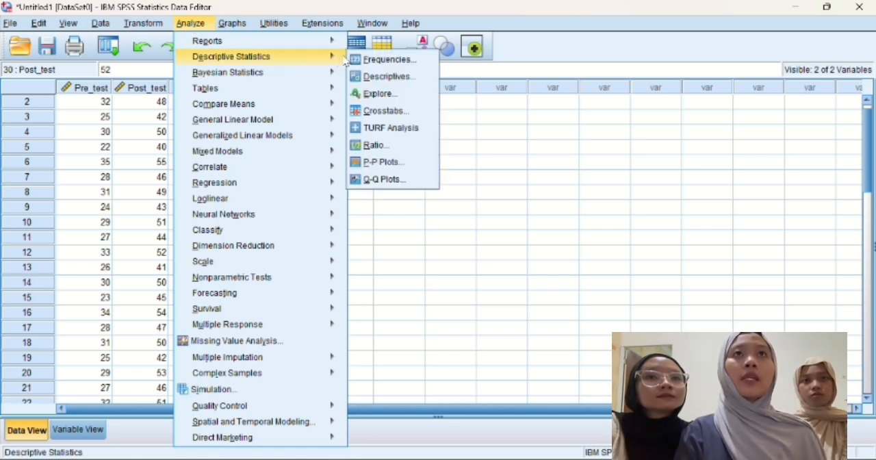
click(375, 96)
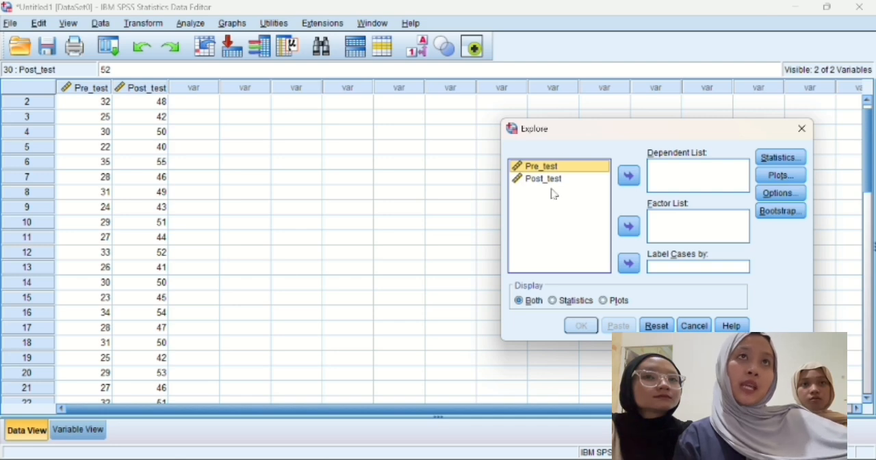
click(628, 176)
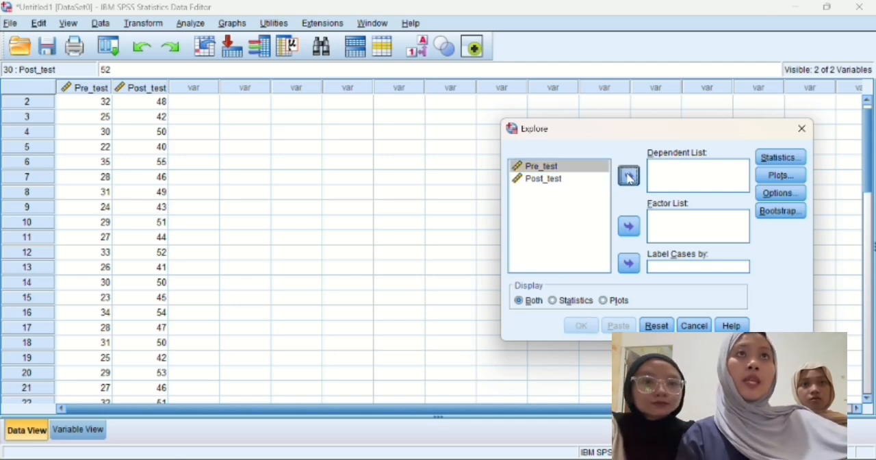
click(572, 167)
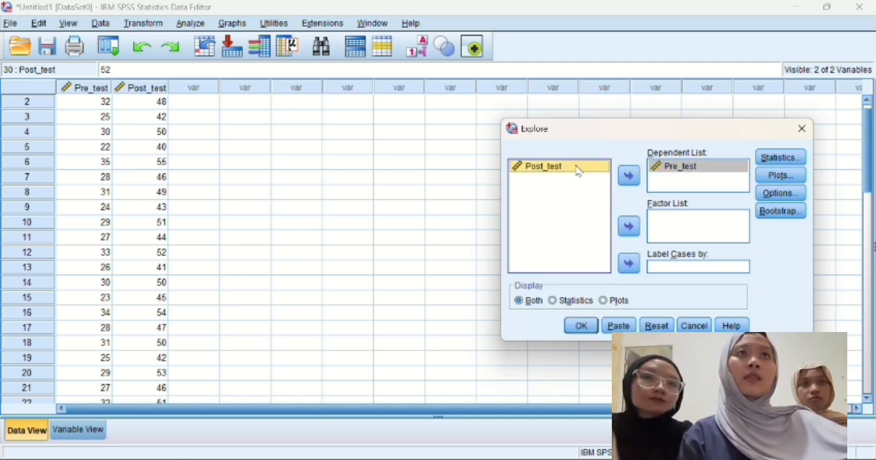
click(628, 176)
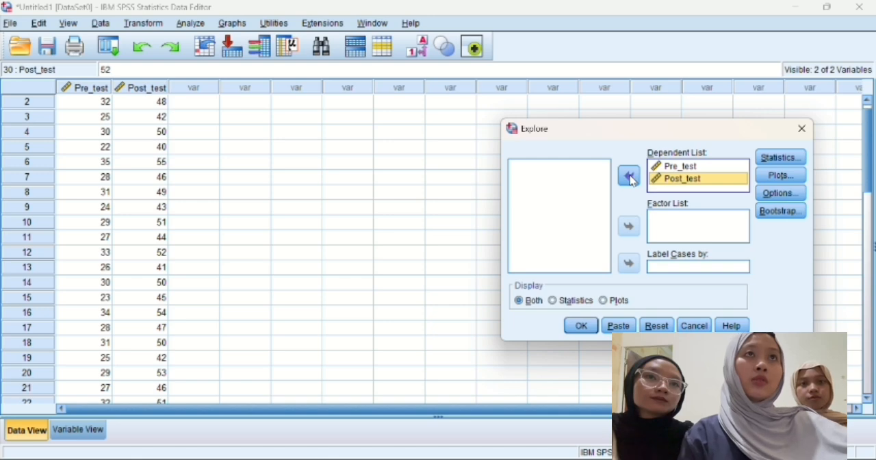
Step: Add normality plots with tests to the Explore analysis and run it
click(773, 175)
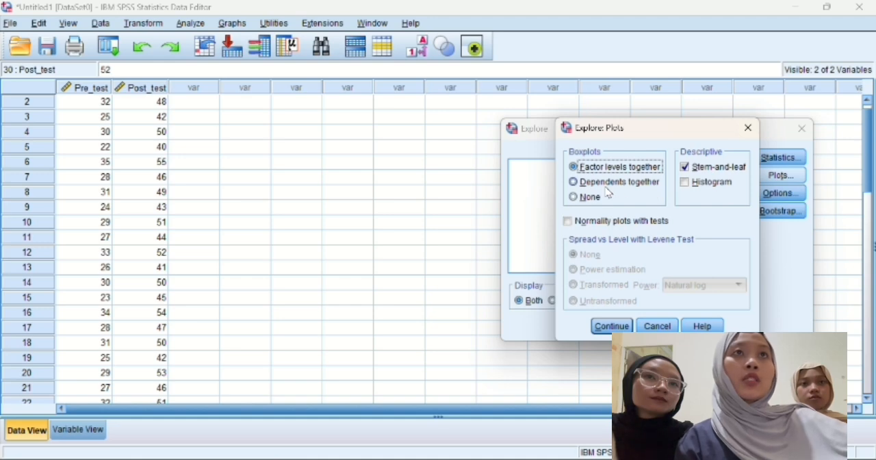
click(568, 223)
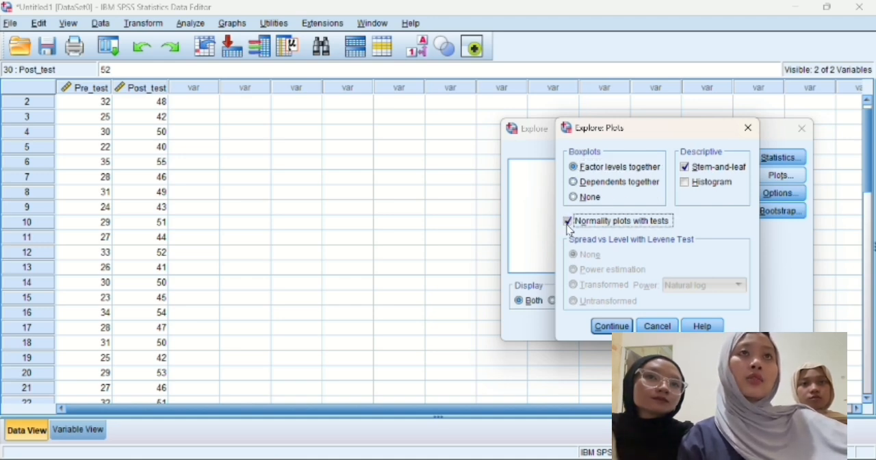
click(616, 326)
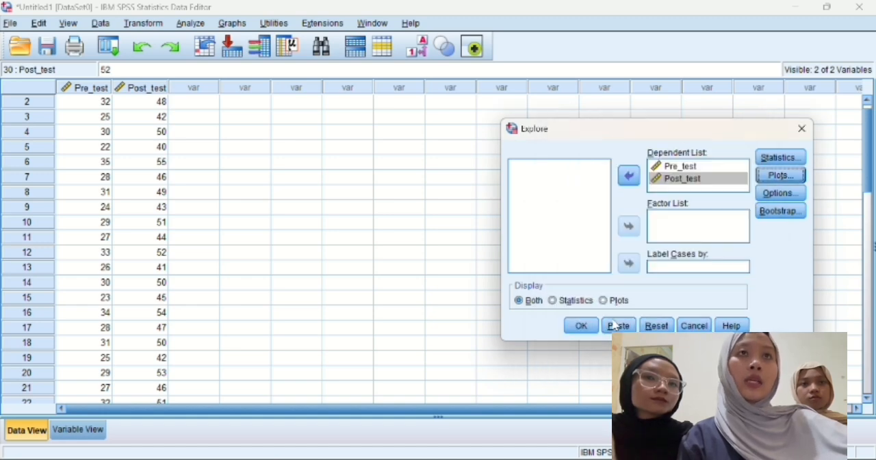
click(579, 326)
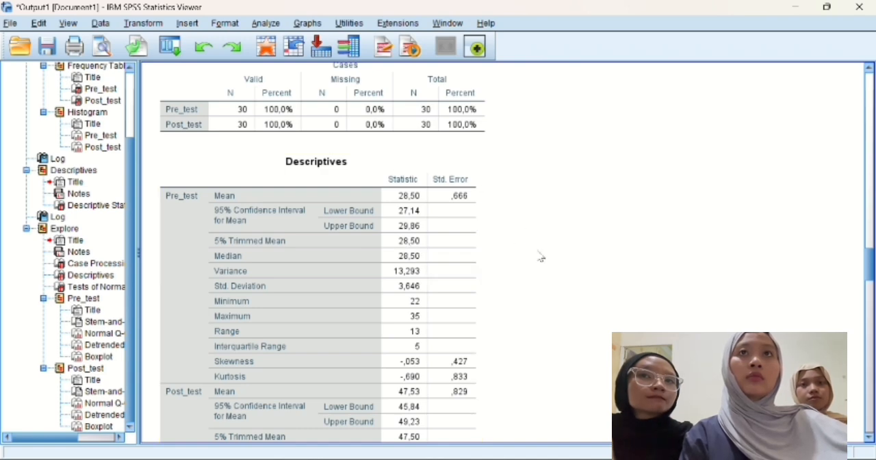
Step: Examine the Explore output from the Tests of Normality table through the Q-Q plots to the Post_test boxplot
scroll(553, 223, down, 5)
scroll(553, 223, down, 3)
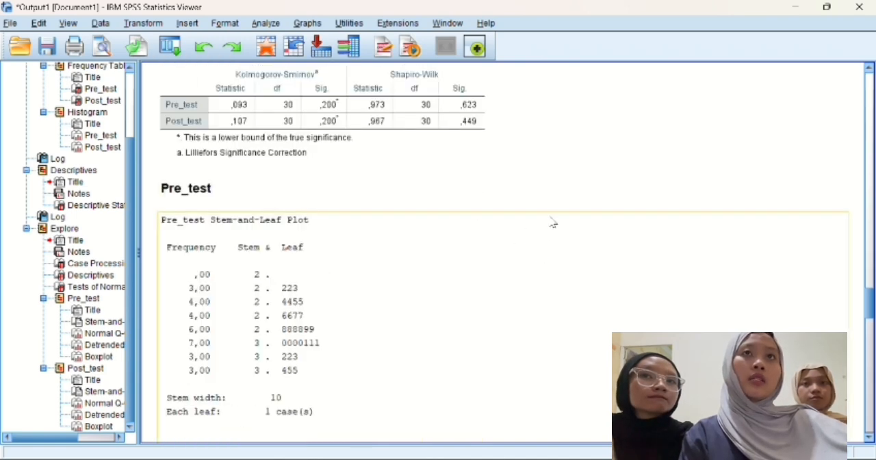
scroll(547, 222, up, 2)
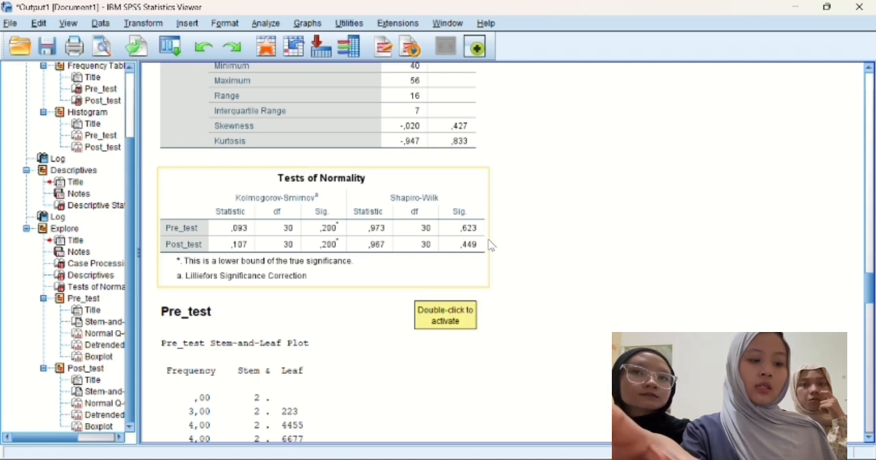
scroll(356, 350, down, 10)
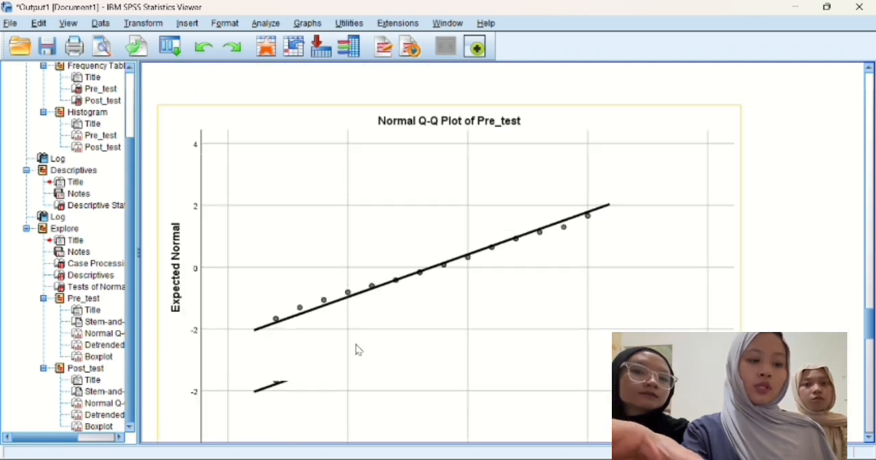
scroll(356, 349, down, 10)
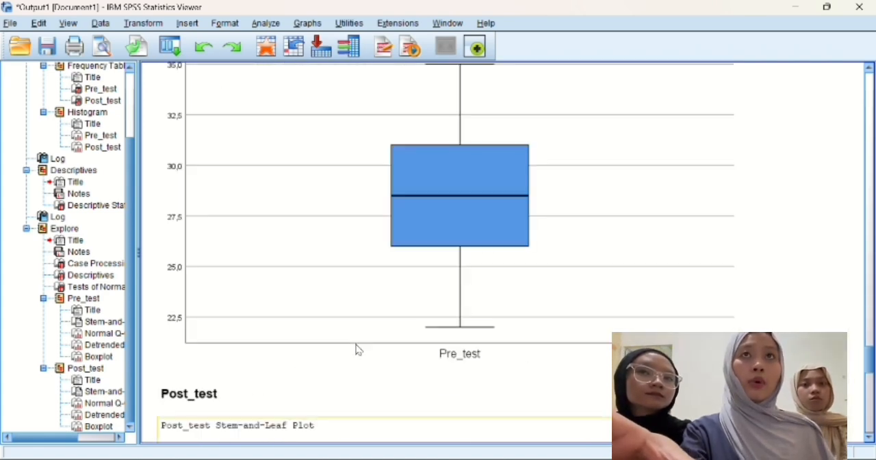
scroll(356, 350, down, 20)
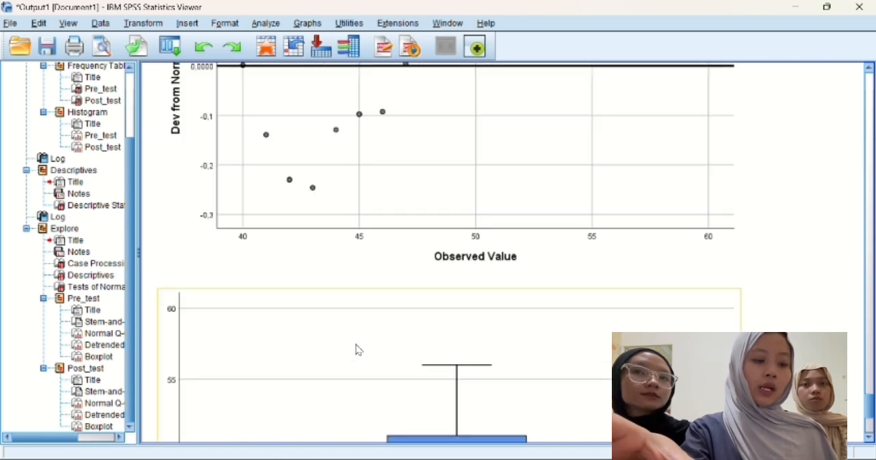
scroll(356, 349, down, 5)
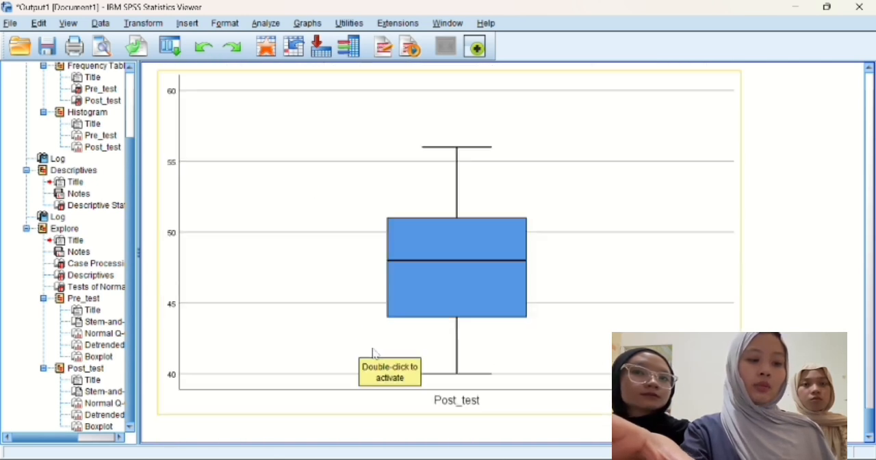
Step: Return to the data set and run a Paired-Samples T Test pairing Pre_test with Post_test
mouse_move(611, 458)
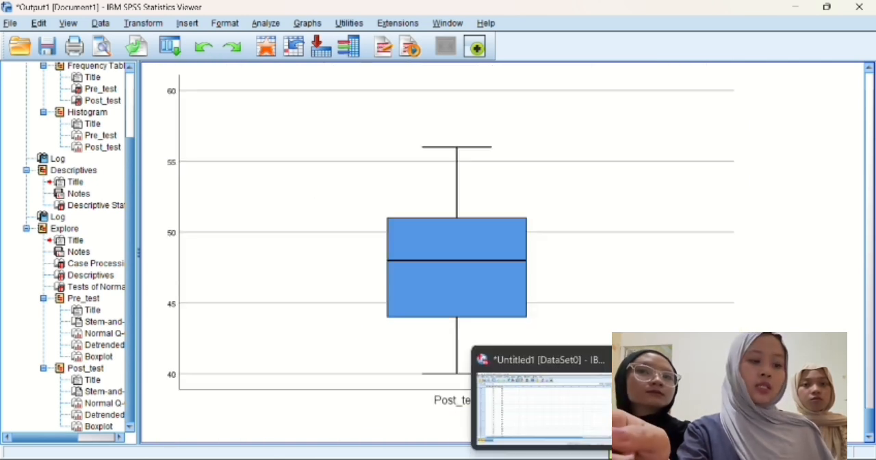
click(573, 417)
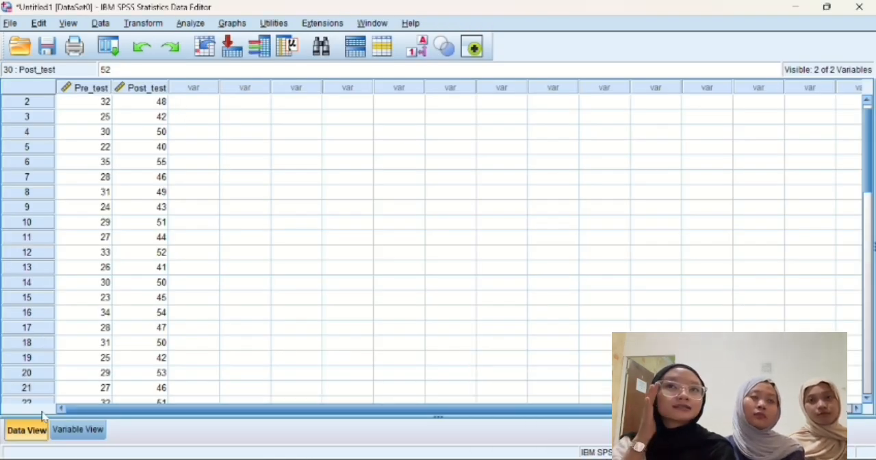
click(191, 23)
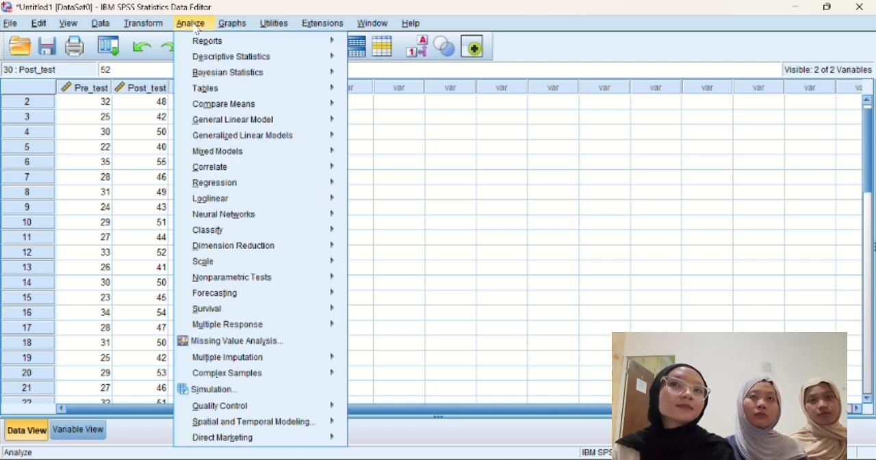
mouse_move(276, 110)
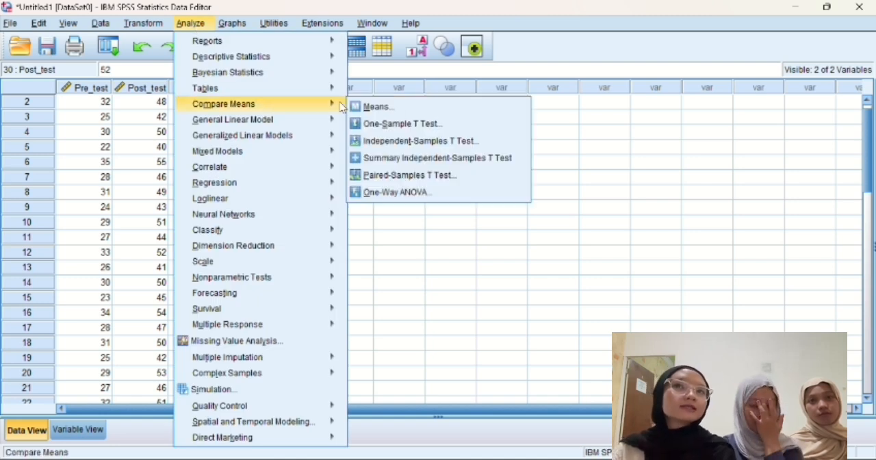
click(368, 176)
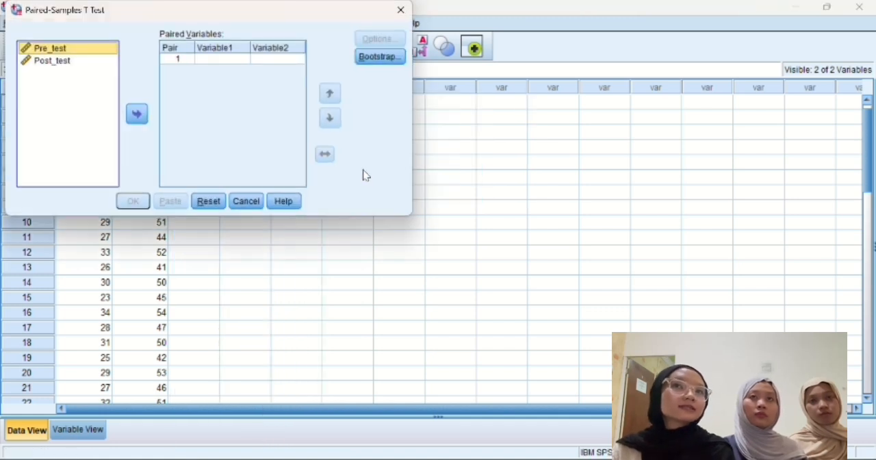
click(137, 114)
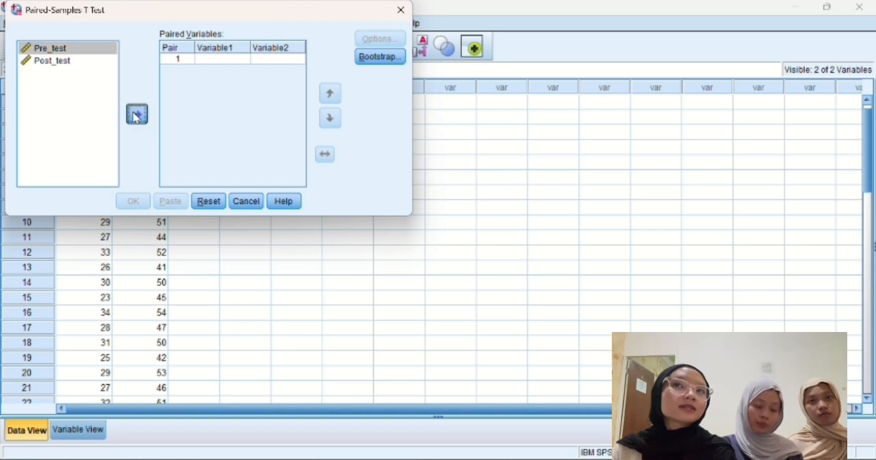
click(79, 60)
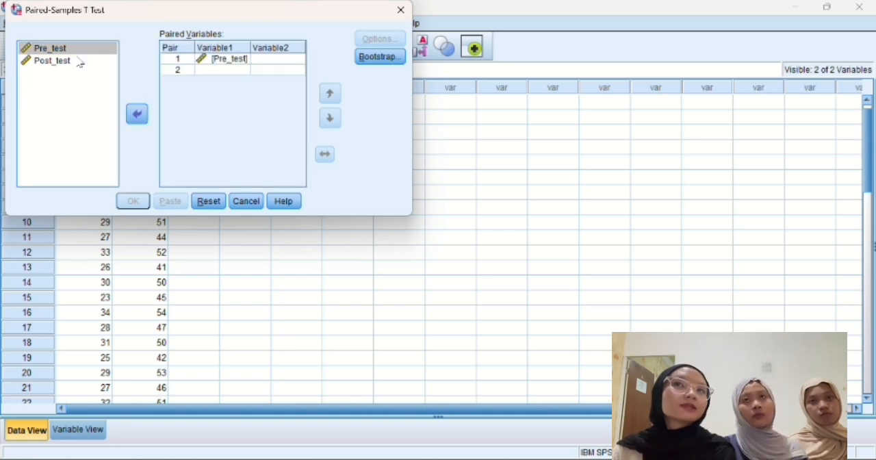
click(140, 115)
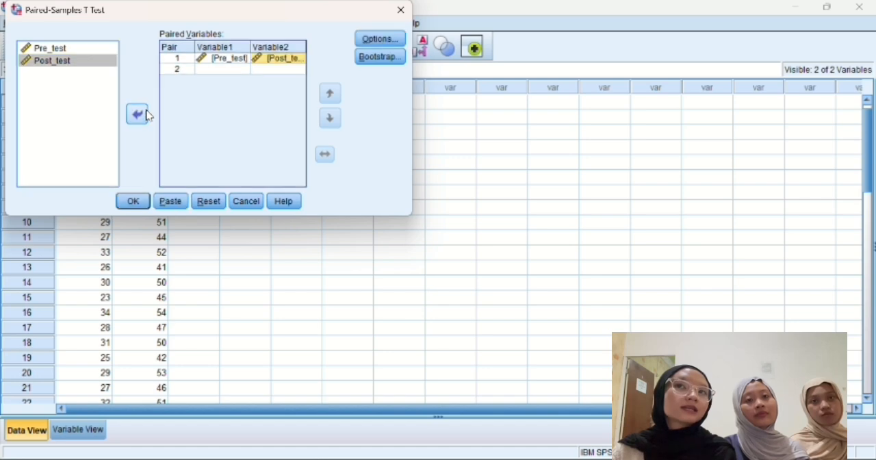
click(133, 202)
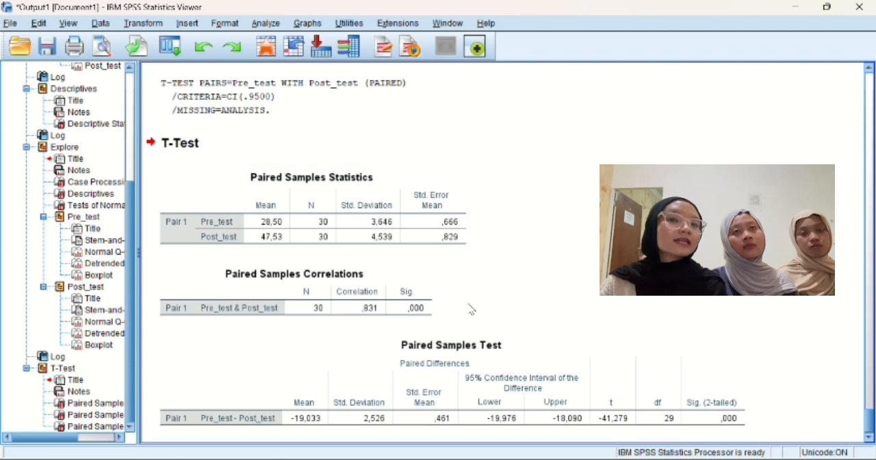
Step: Review the T-Test tables and the earlier results, ending at the Frequencies Statistics table at the start of the output
scroll(471, 310, down, 1)
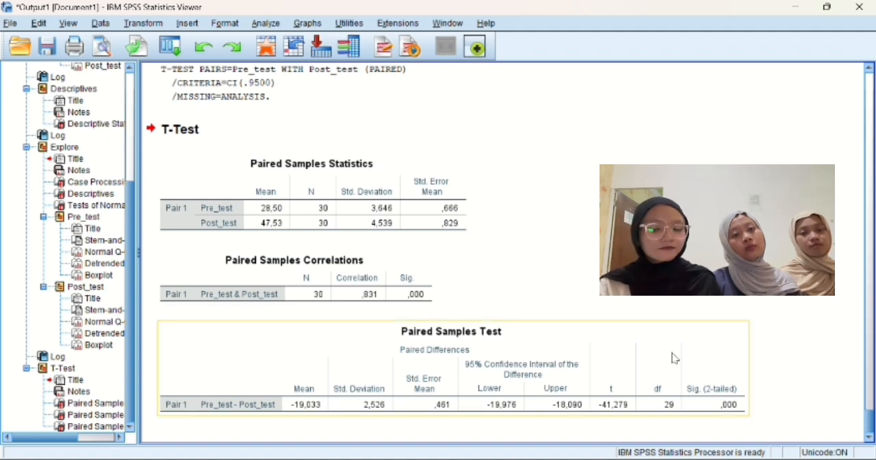
scroll(672, 294, up, 1)
scroll(449, 254, up, 15)
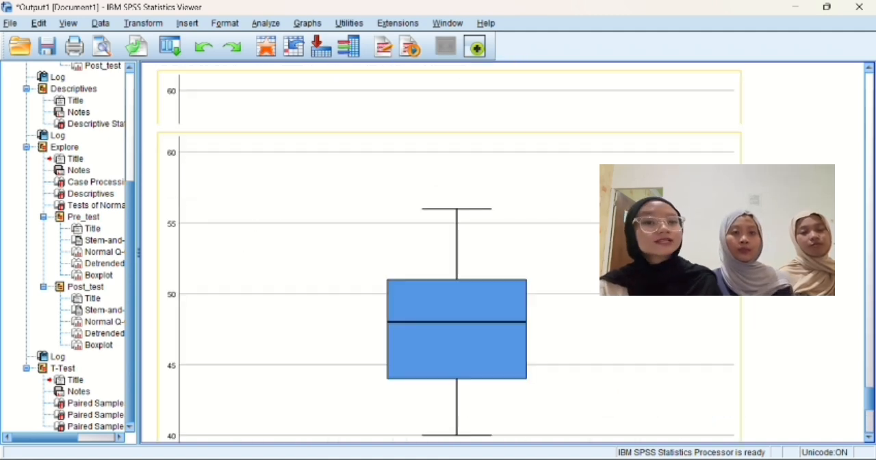
scroll(449, 253, down, 15)
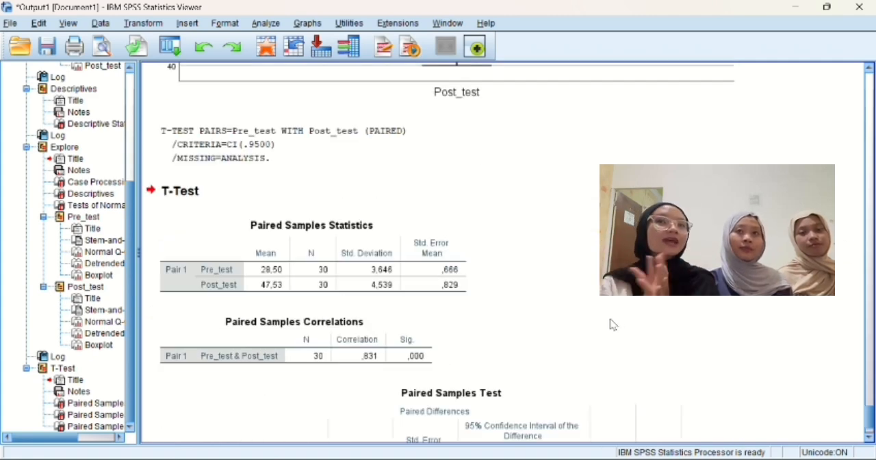
scroll(613, 325, down, 1)
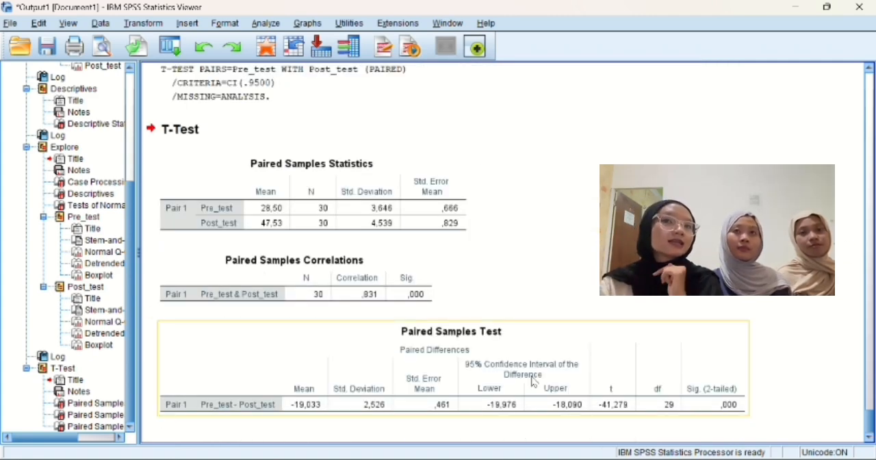
scroll(561, 219, up, 1)
scroll(564, 220, up, 20)
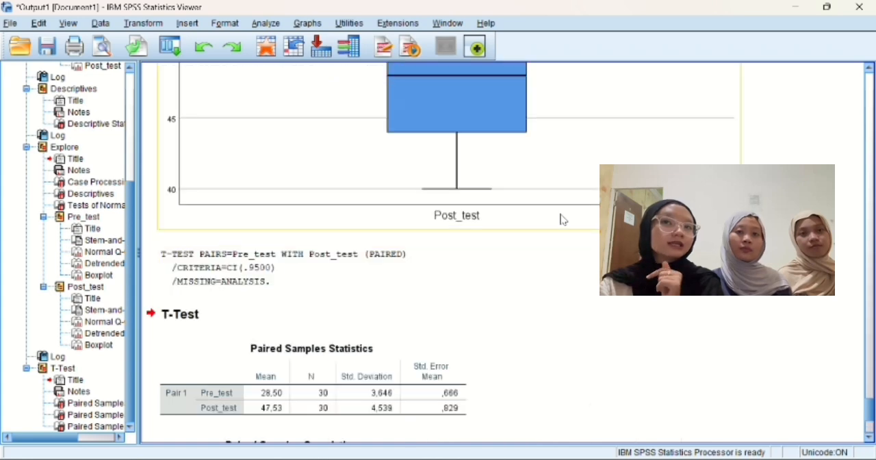
scroll(561, 219, up, 15)
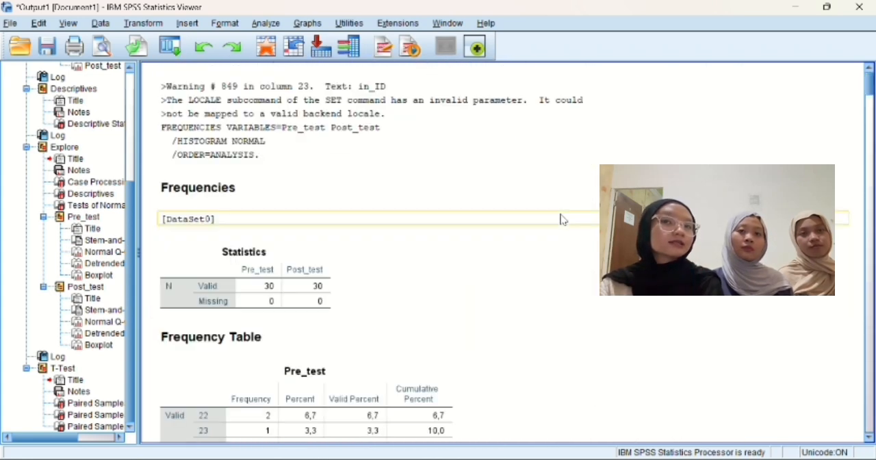
Step: Review the output from the Frequencies tables and Post_test histogram through the Descriptives and Explore results to the end of the document
scroll(563, 220, down, 1)
scroll(562, 219, down, 15)
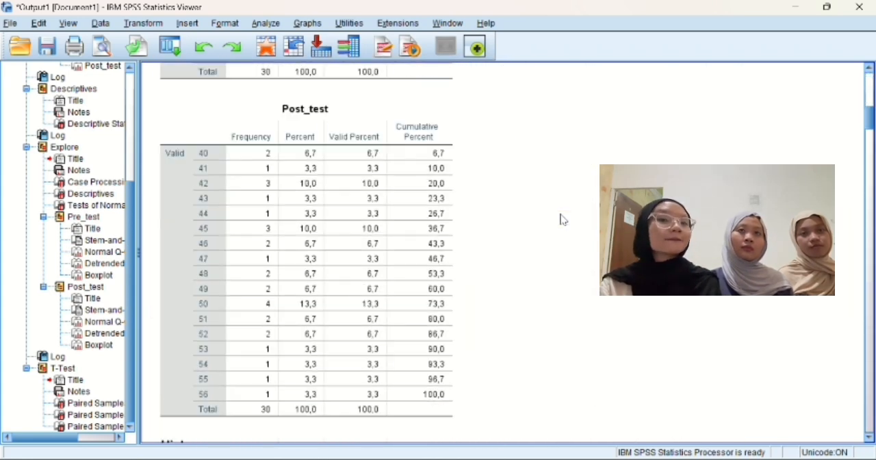
scroll(561, 219, down, 10)
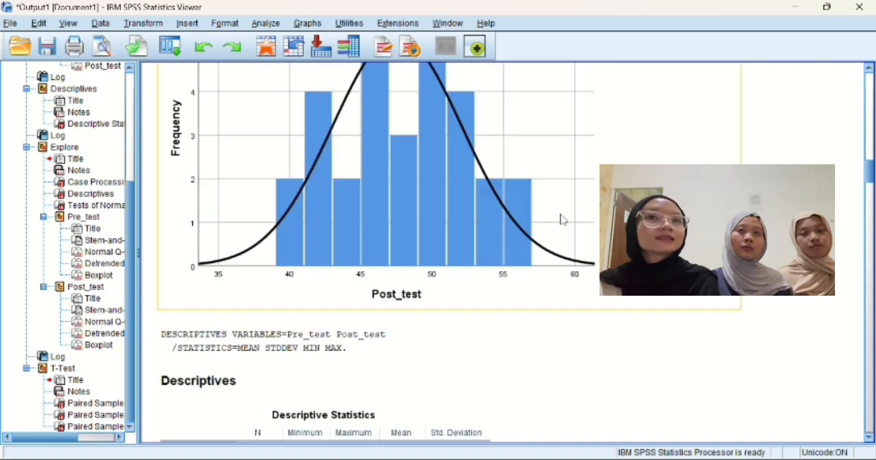
scroll(561, 219, down, 6)
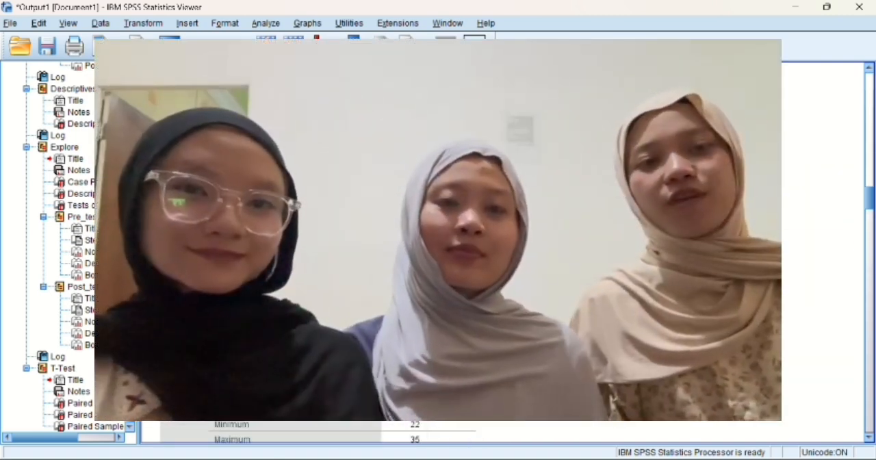
scroll(561, 219, down, 8)
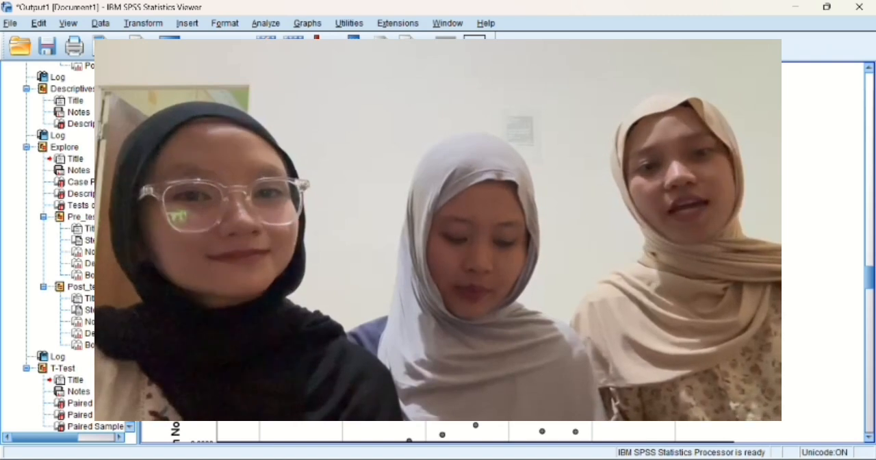
scroll(561, 219, down, 10)
scroll(562, 219, down, 6)
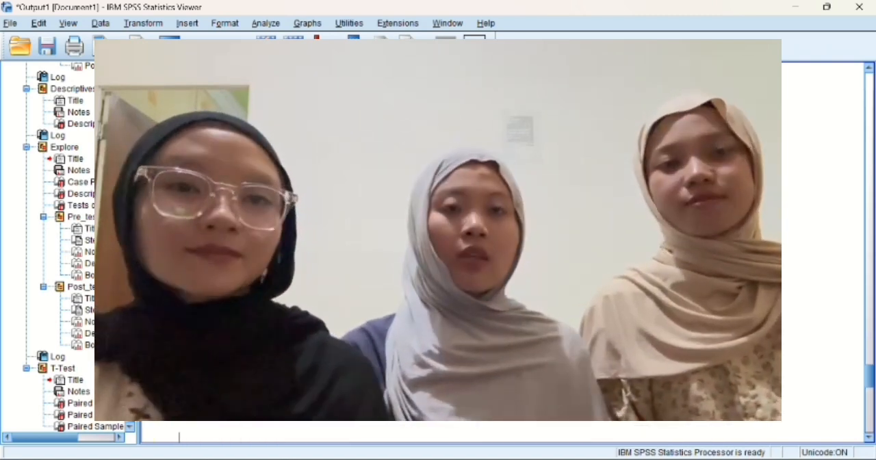
scroll(561, 219, down, 3)
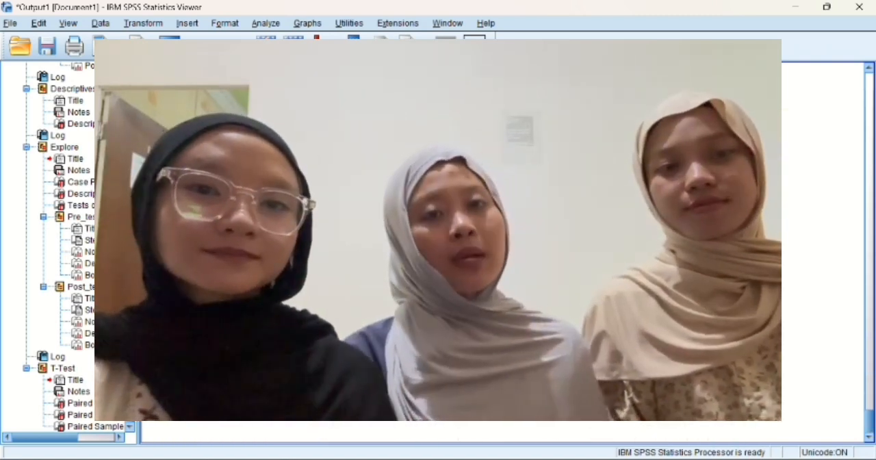